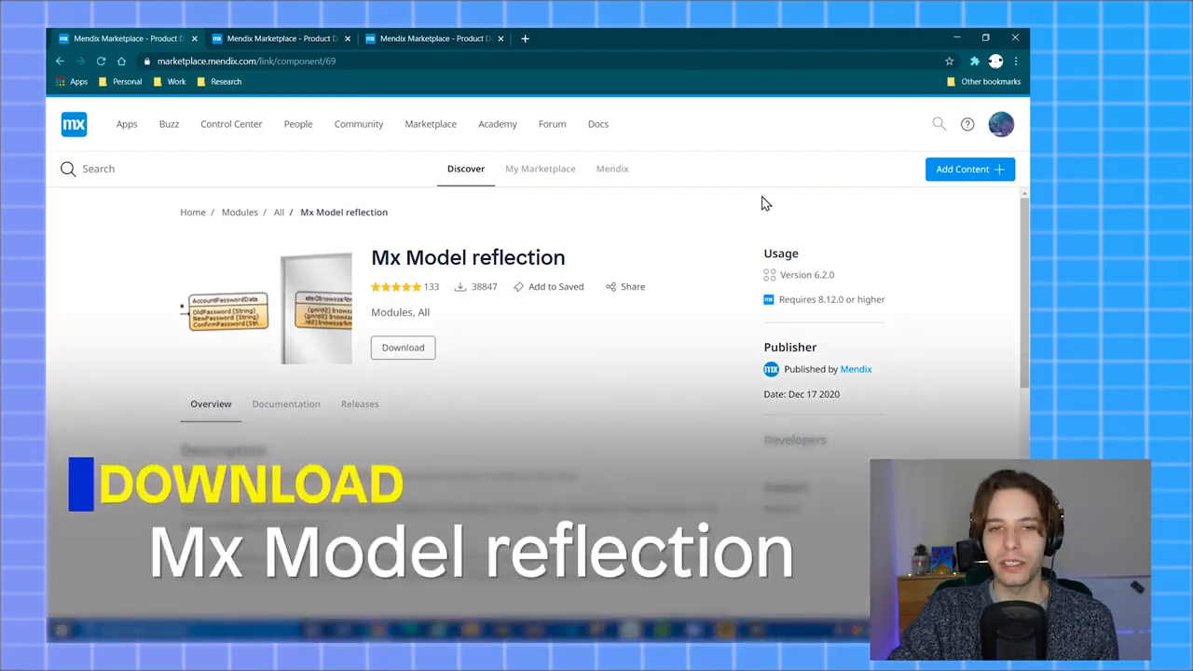
# View the marketplace pages of the E-mail module with templates and the Encryption module
pyautogui.click(294, 38)
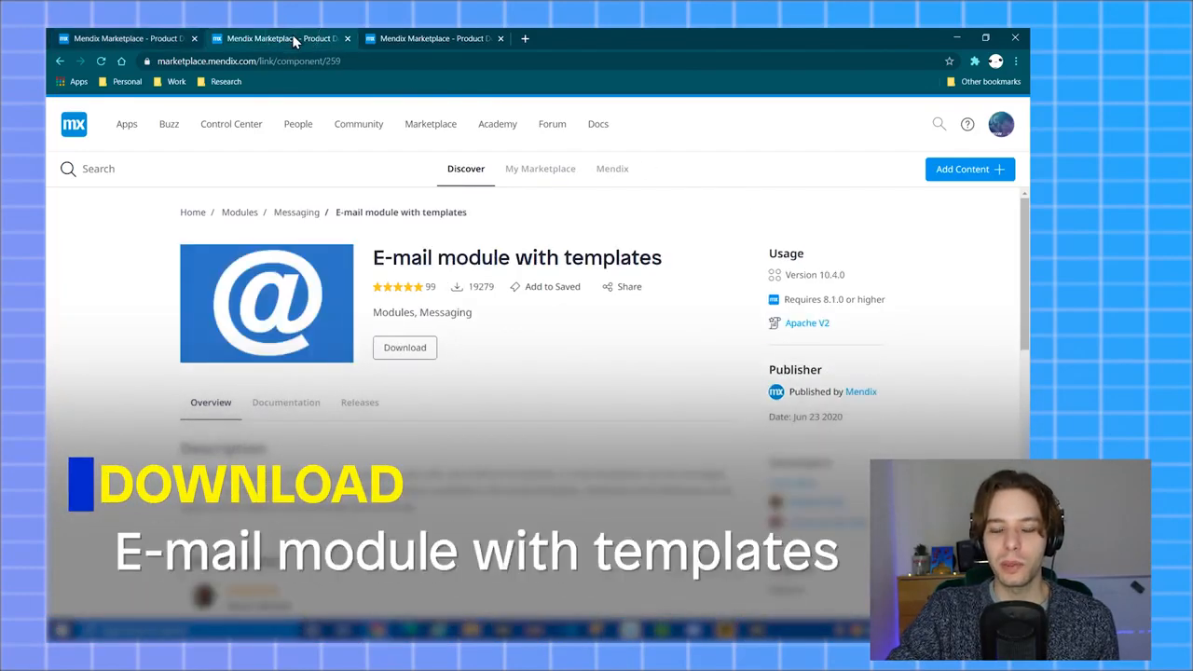
pyautogui.click(418, 40)
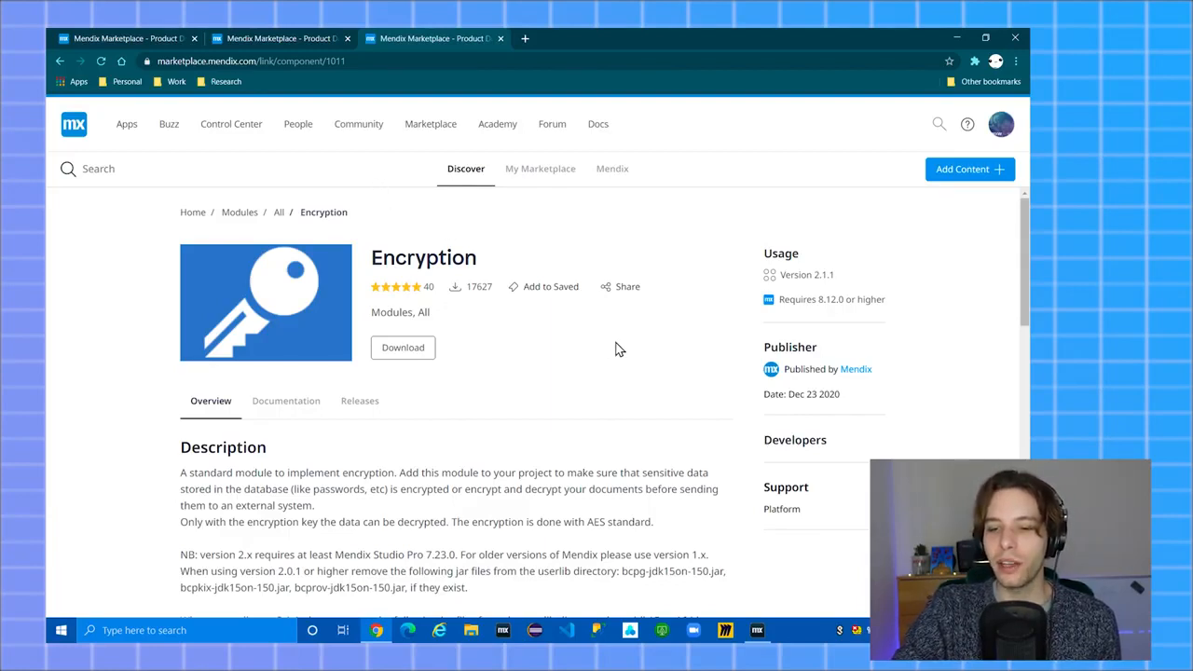
# Switch to Mendix Studio Pro and examine the email template administration section on the AdminHome_Web page
pyautogui.moveTo(756, 632)
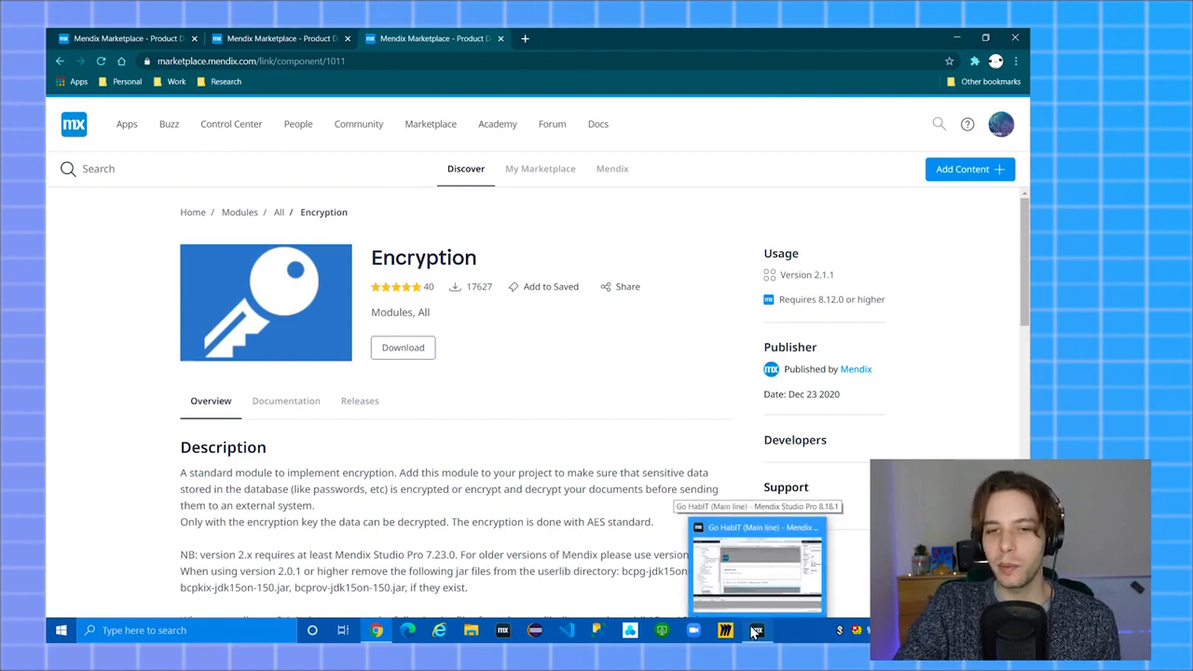
pyautogui.click(756, 632)
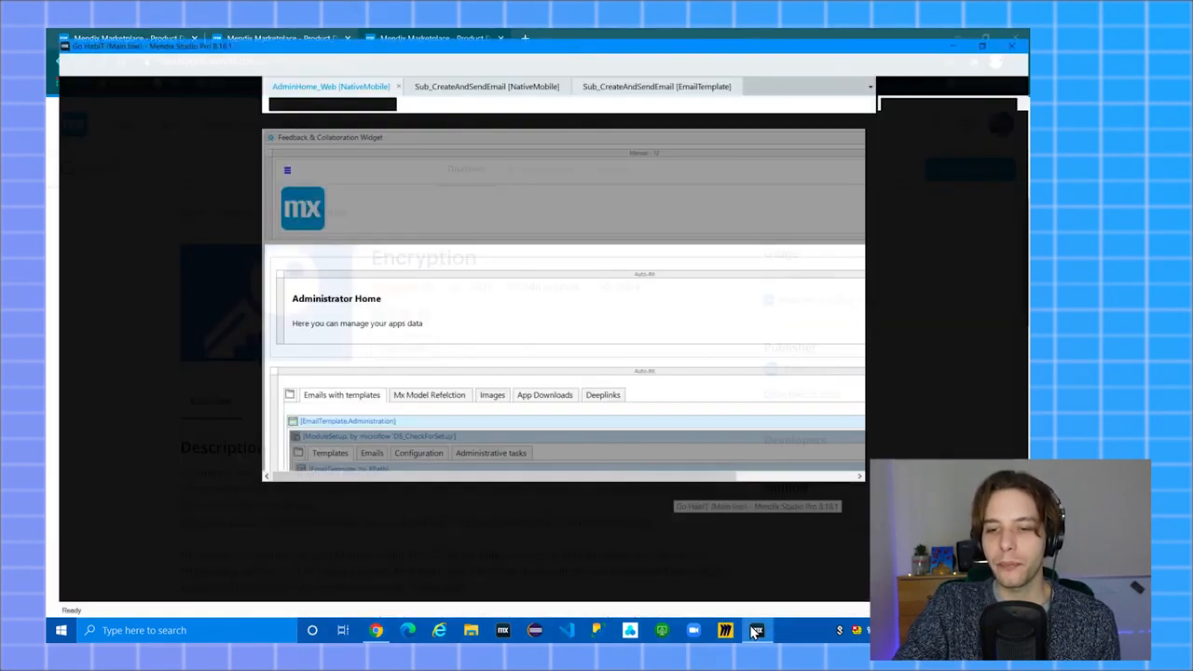
pyautogui.scroll(-2, 401, 289)
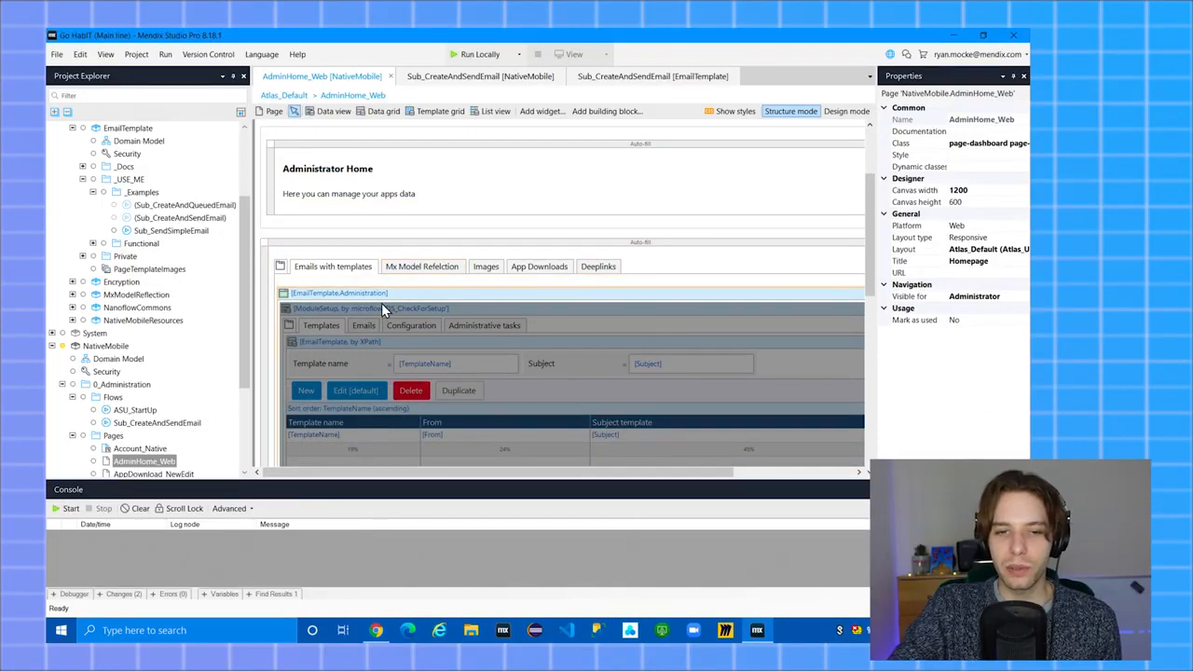
pyautogui.click(382, 303)
# Switch to the running app in the browser, review the NativeMobile module selection under Mx Model Reflection and refresh the module list
pyautogui.hotkey('alt', 'Tab')
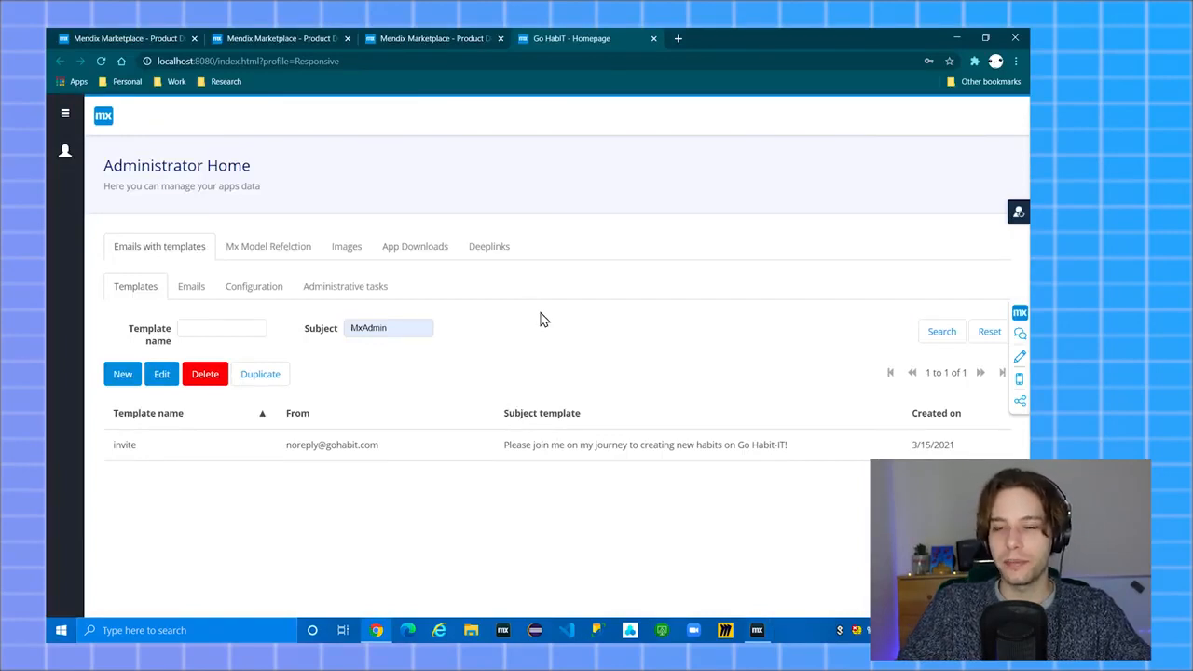
pyautogui.click(257, 254)
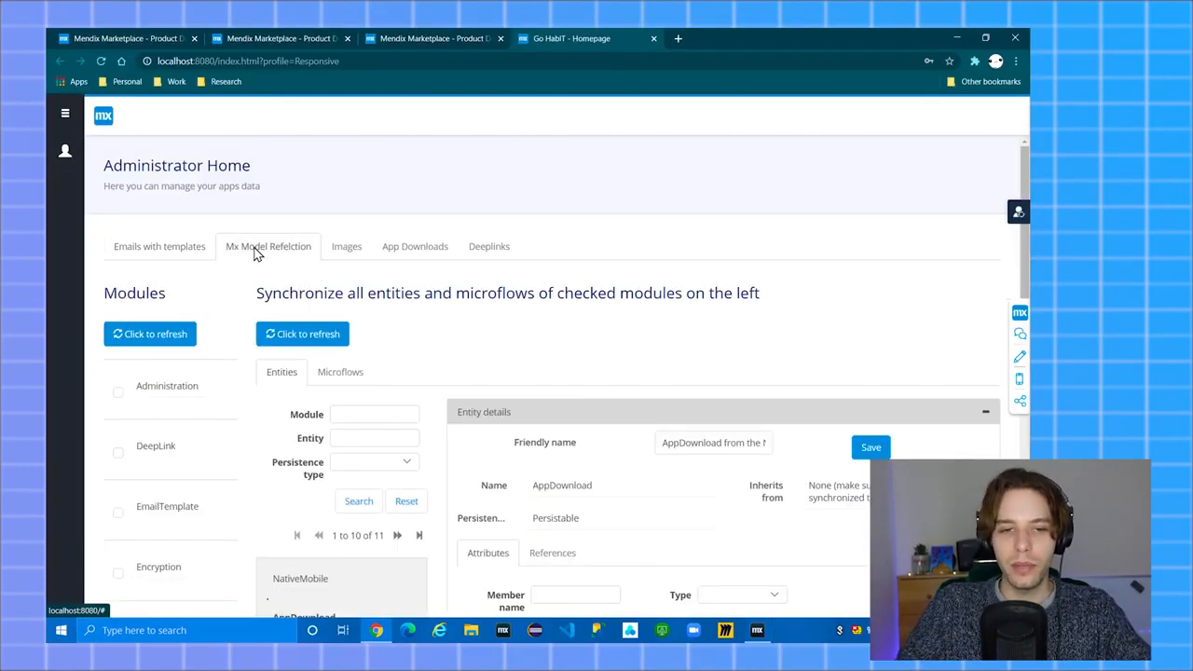
pyautogui.scroll(-3, 218, 326)
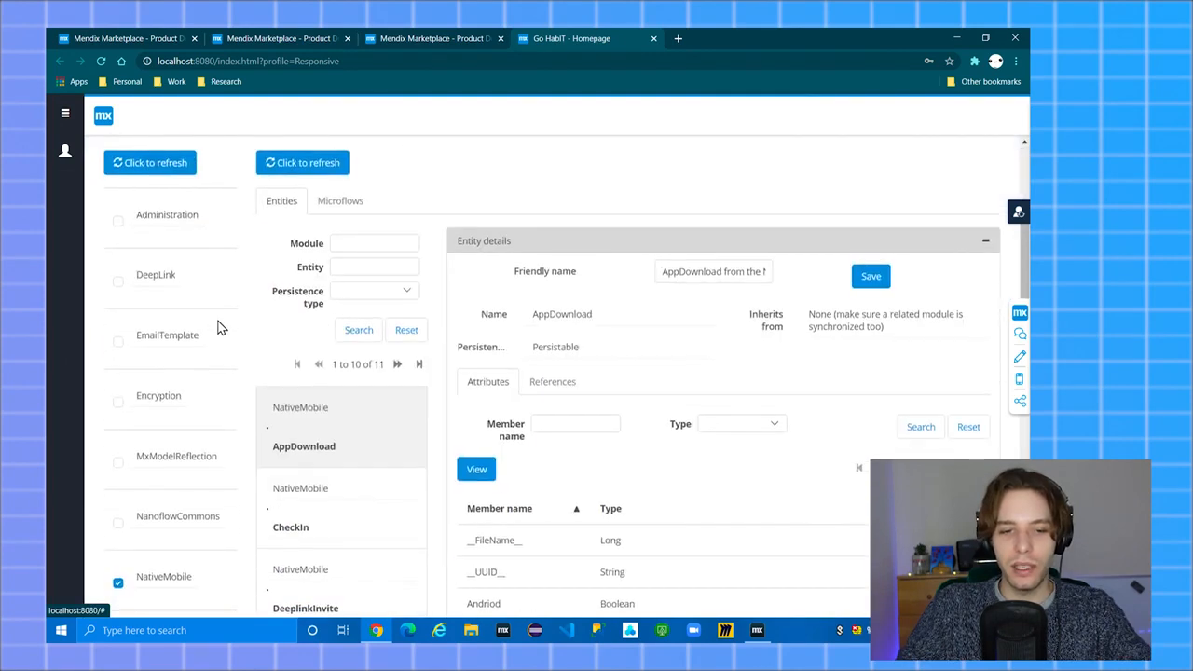
pyautogui.click(118, 477)
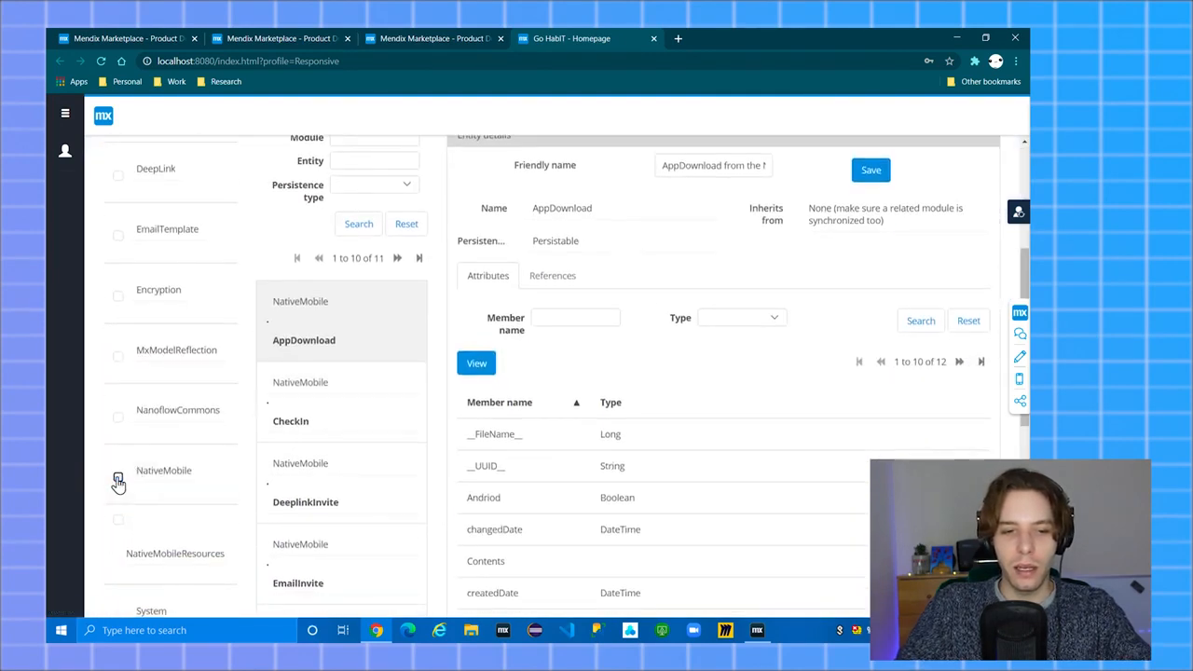
pyautogui.scroll(3, 165, 439)
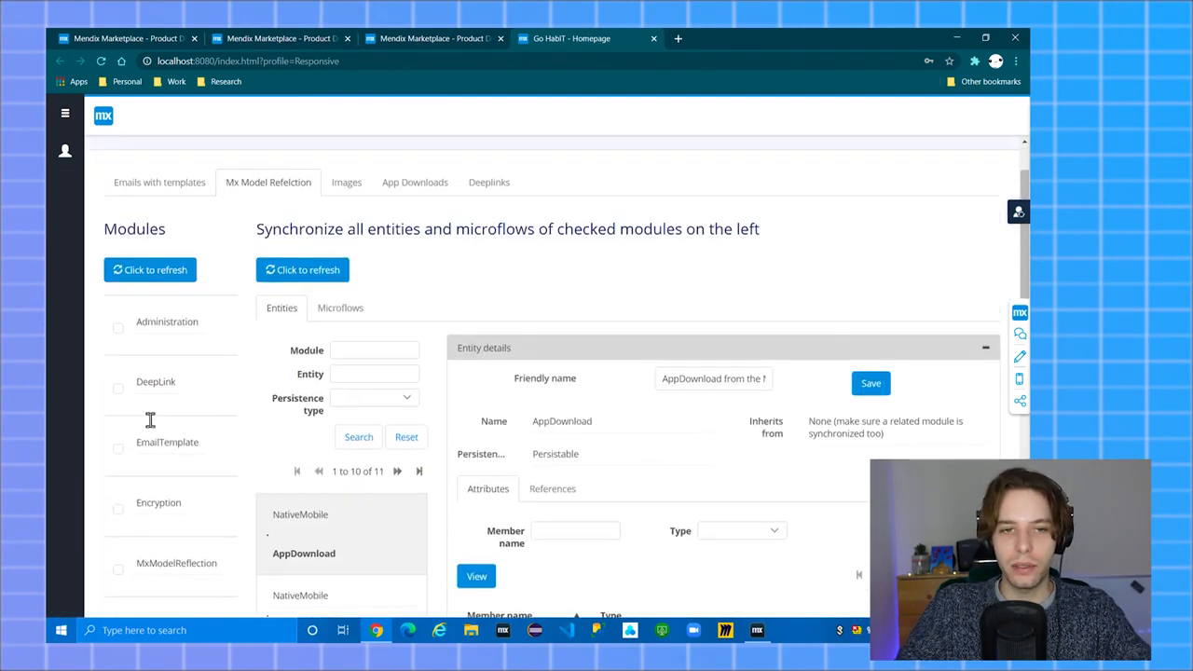
pyautogui.click(138, 270)
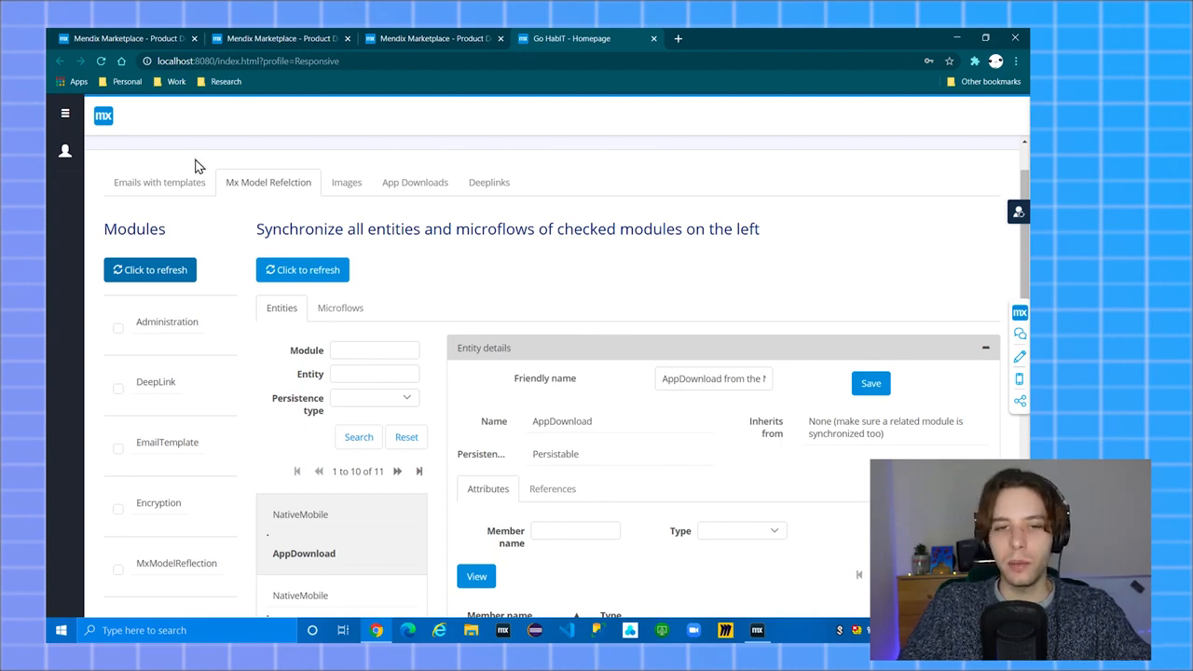
# Open the server configuration for emails with templates, review the SSL settings and enter the mail account password
pyautogui.click(149, 183)
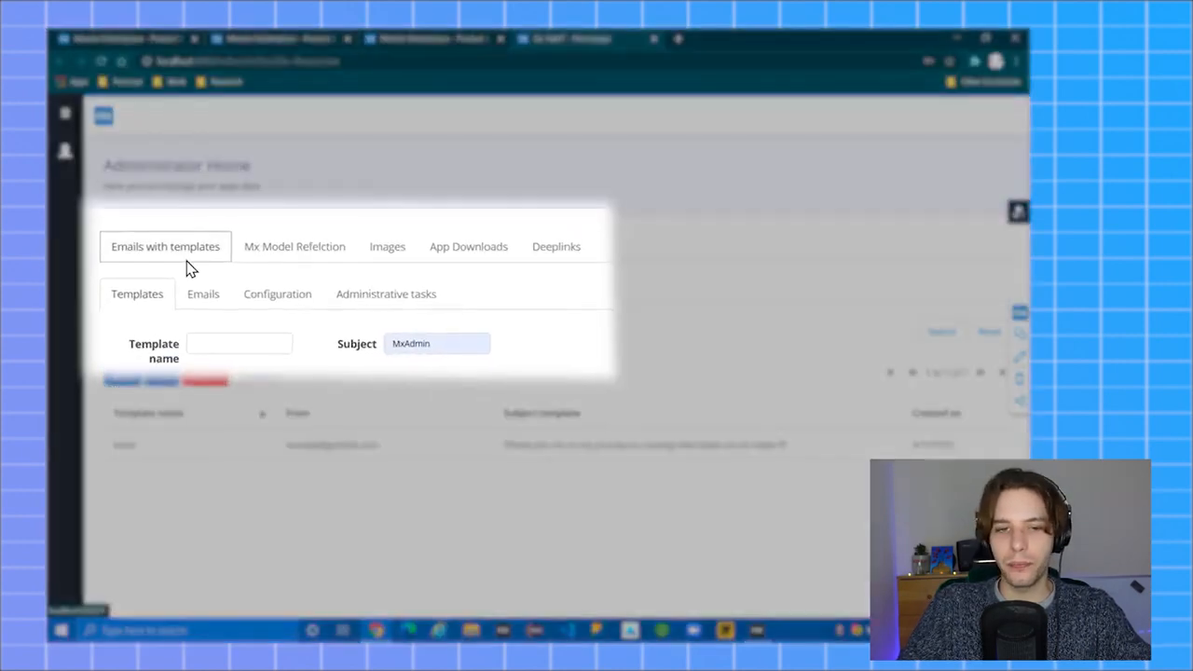
pyautogui.click(258, 304)
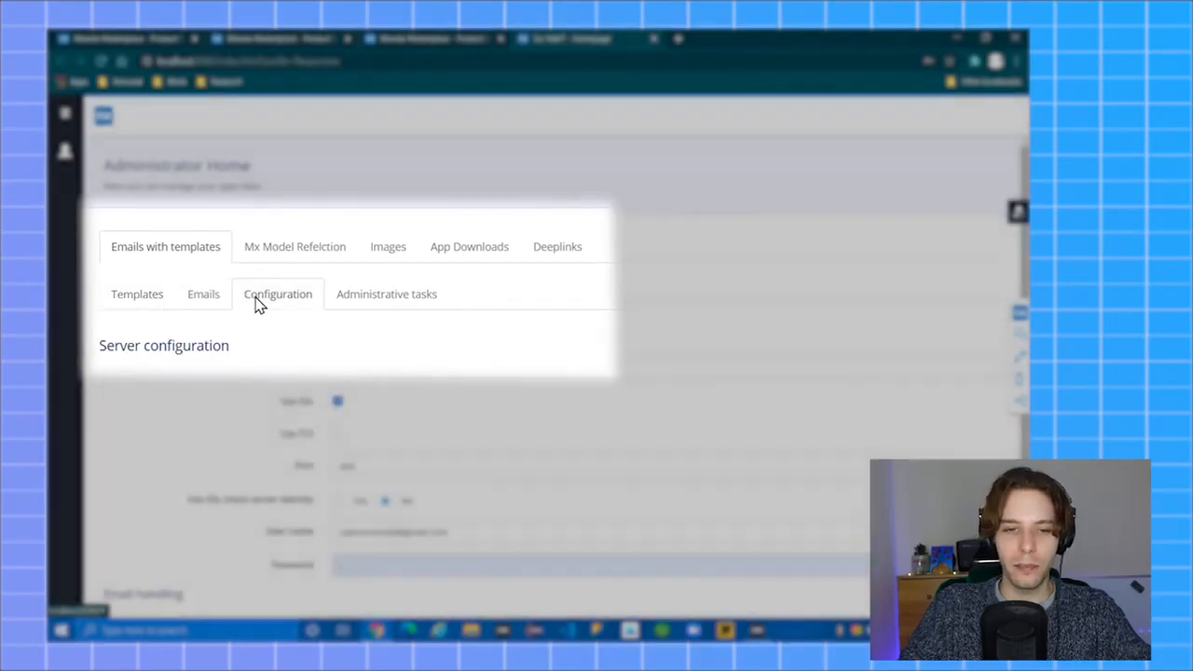
pyautogui.scroll(-1, 370, 320)
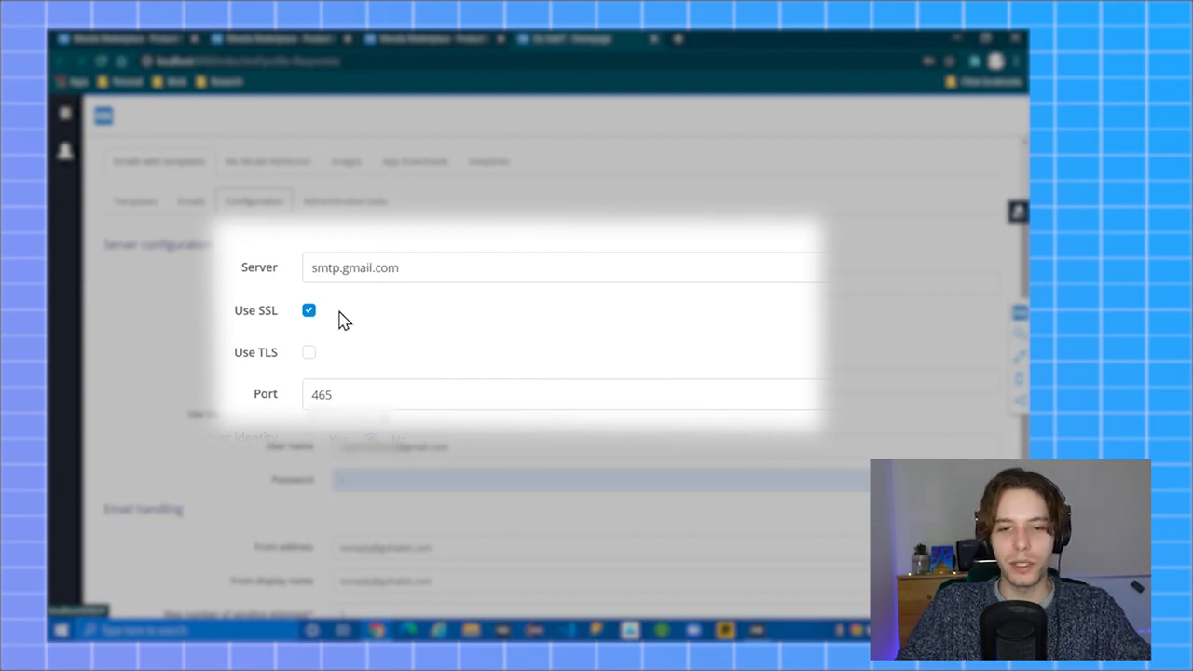
pyautogui.click(309, 311)
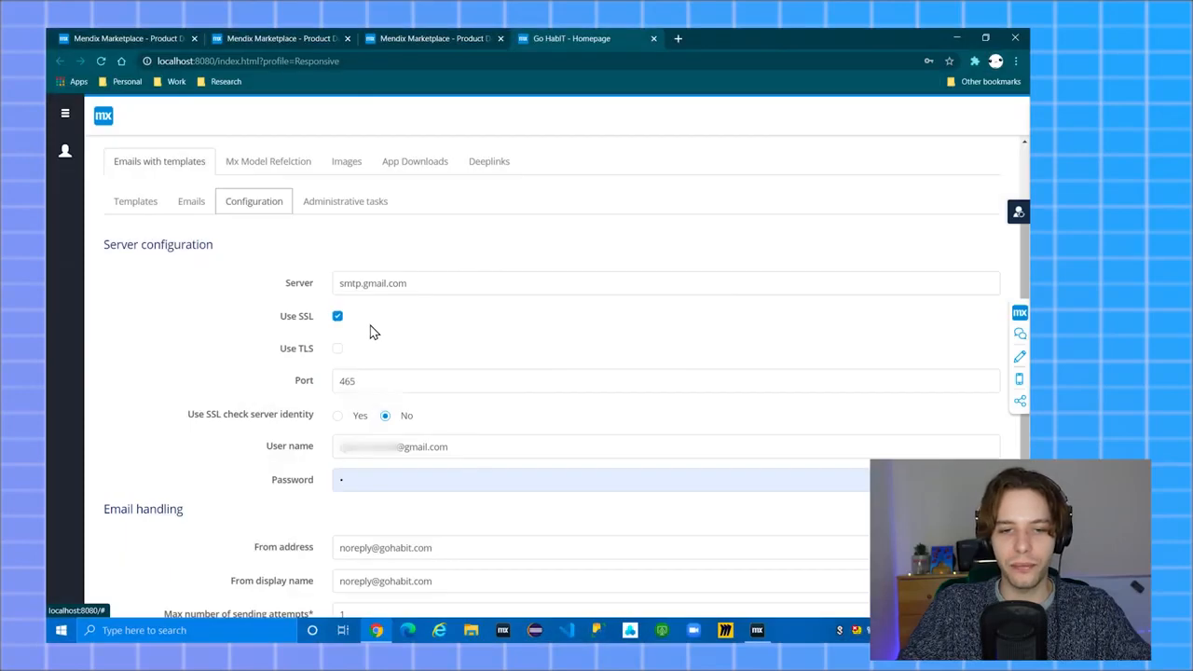
pyautogui.scroll(-1, 370, 333)
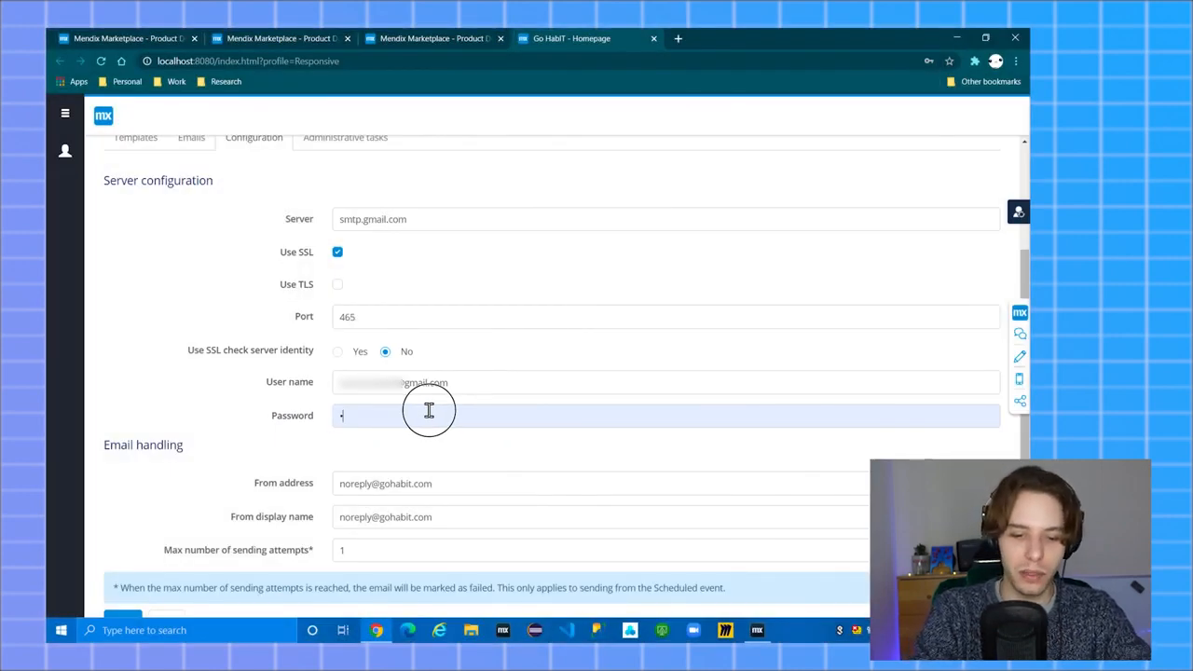
pyautogui.write('•••••••••')
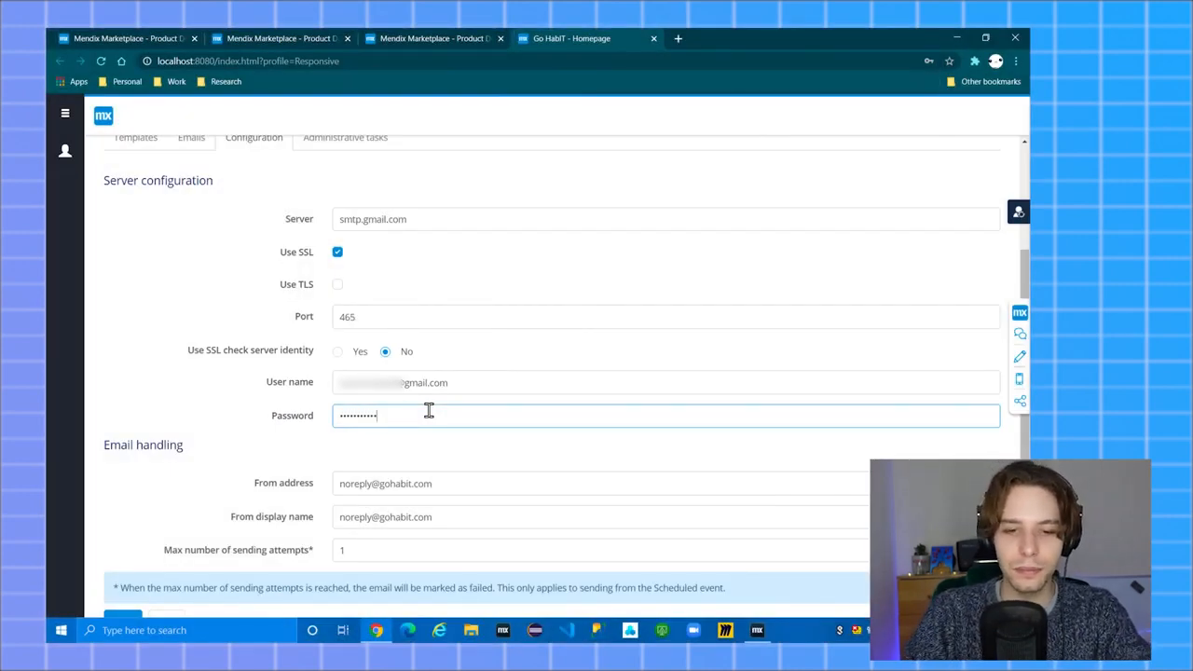
pyautogui.scroll(-1, 335, 455)
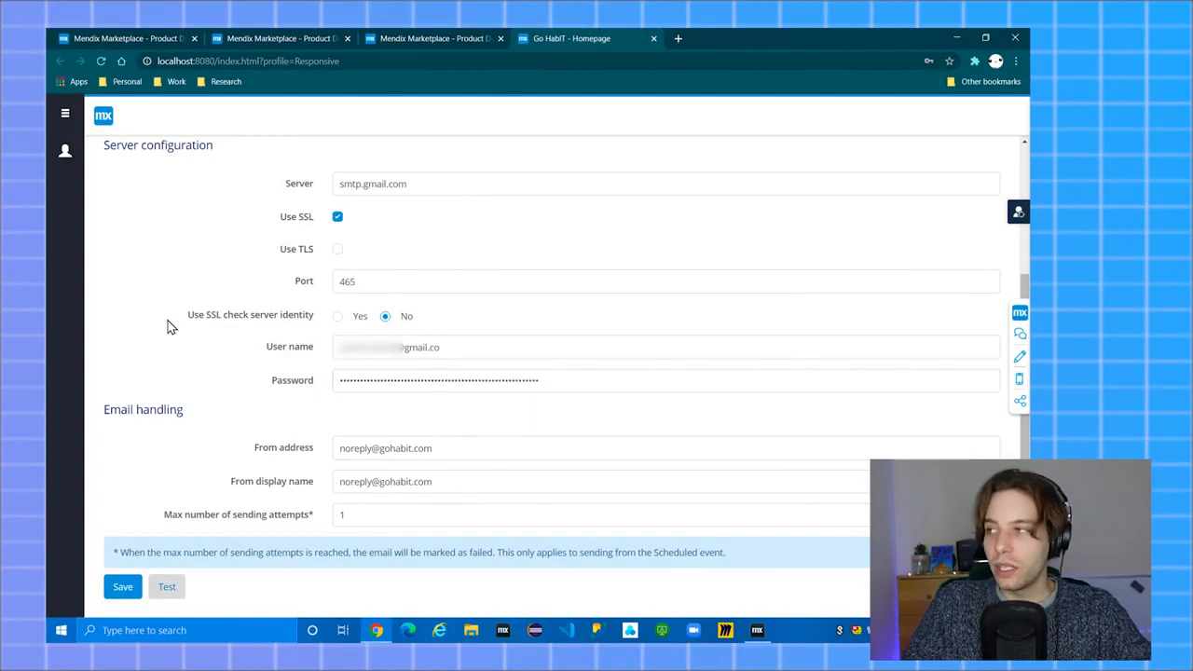
# Try to send a test message with the prefilled addresses and no stored copy, and dismiss the result
pyautogui.click(167, 589)
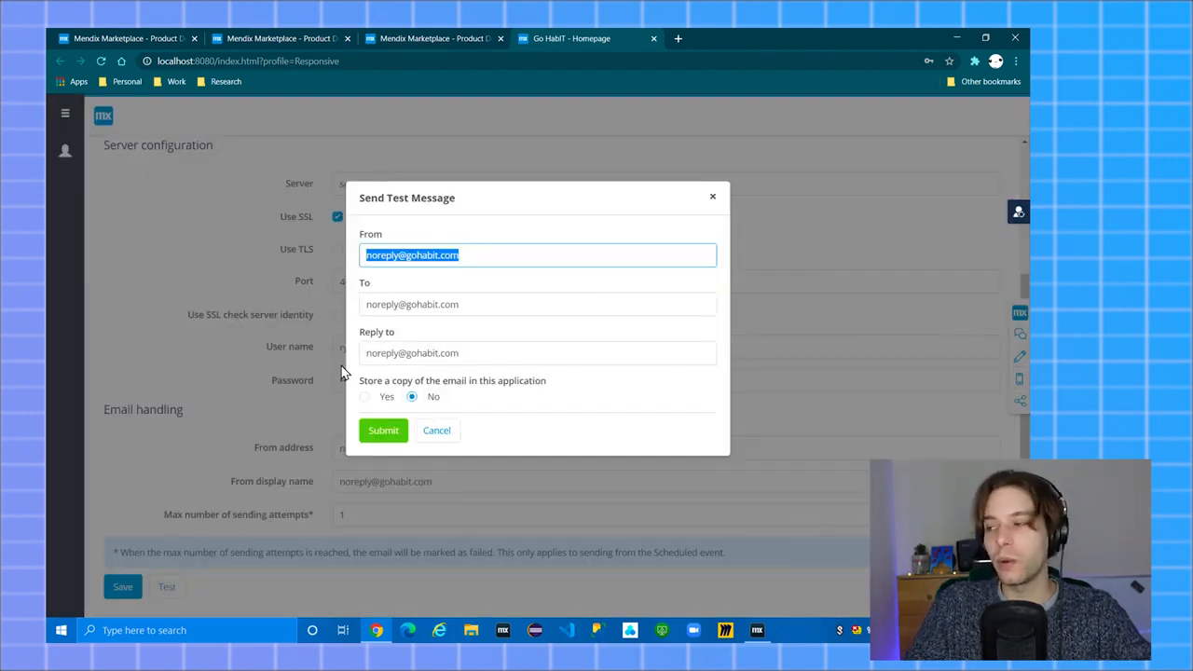
pyautogui.click(382, 432)
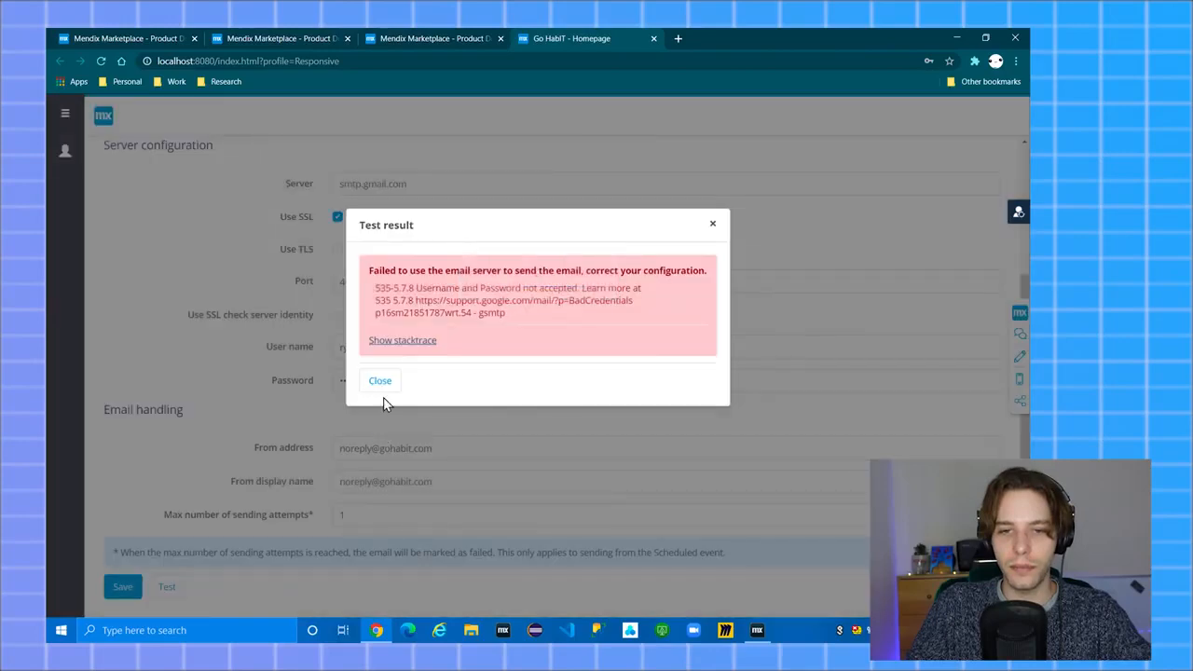
pyautogui.click(385, 383)
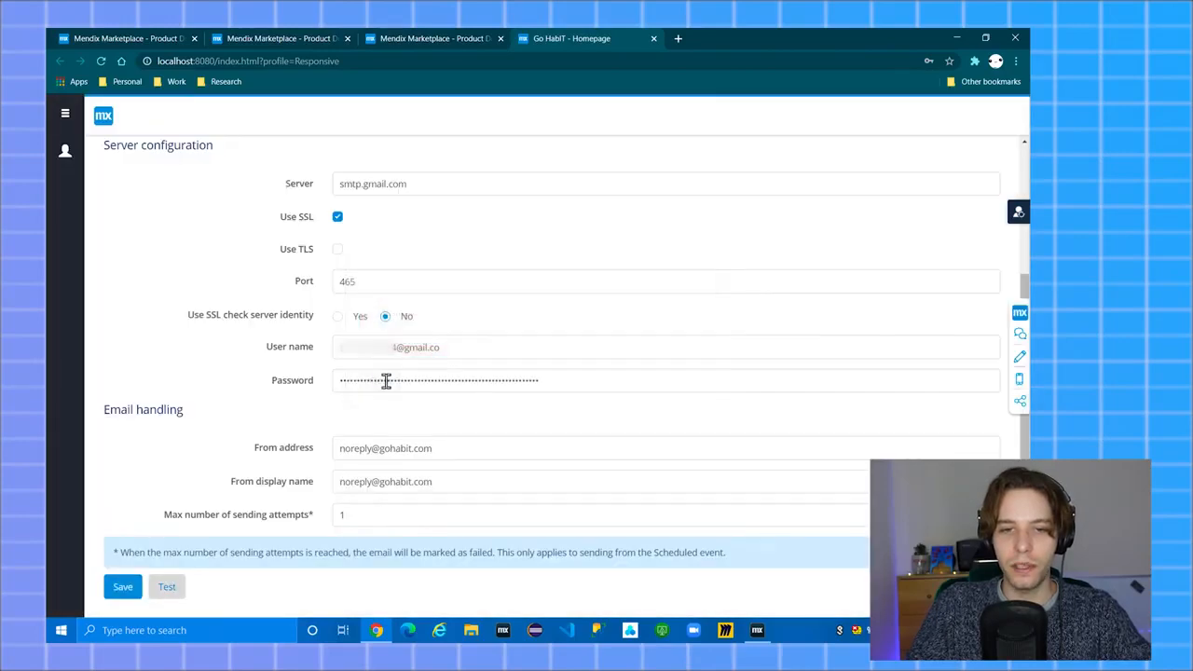
# Correct the user name's domain to gmail.com and save the server configuration after submitting another test message
pyautogui.click(495, 345)
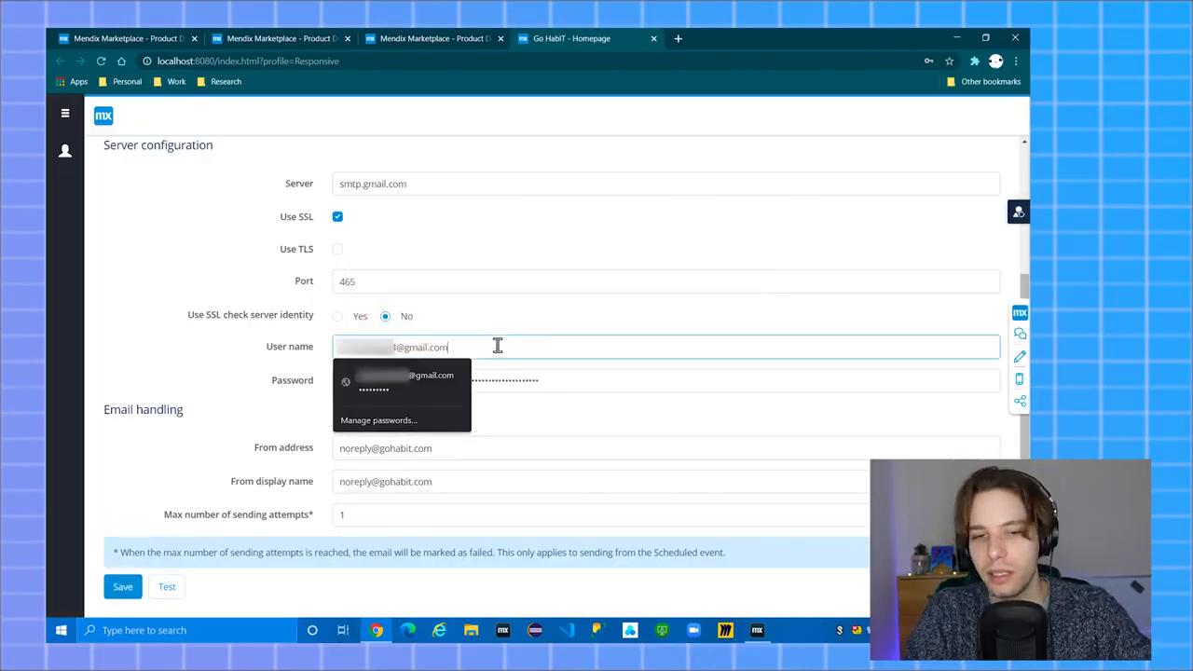
pyautogui.click(162, 587)
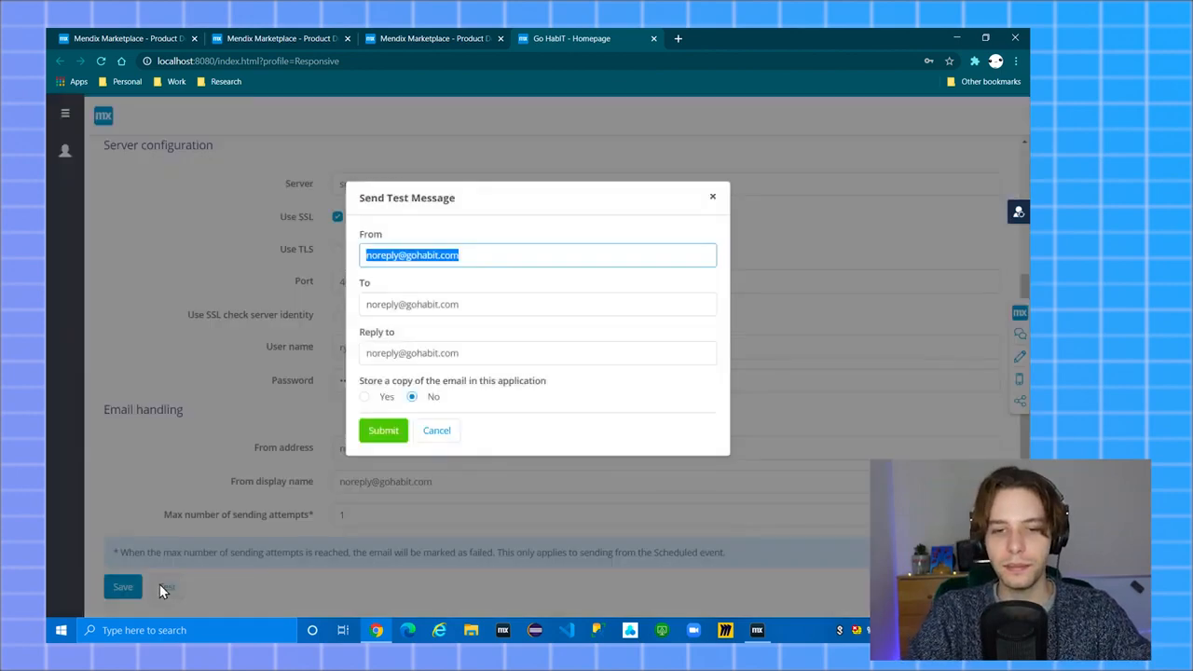
pyautogui.click(380, 430)
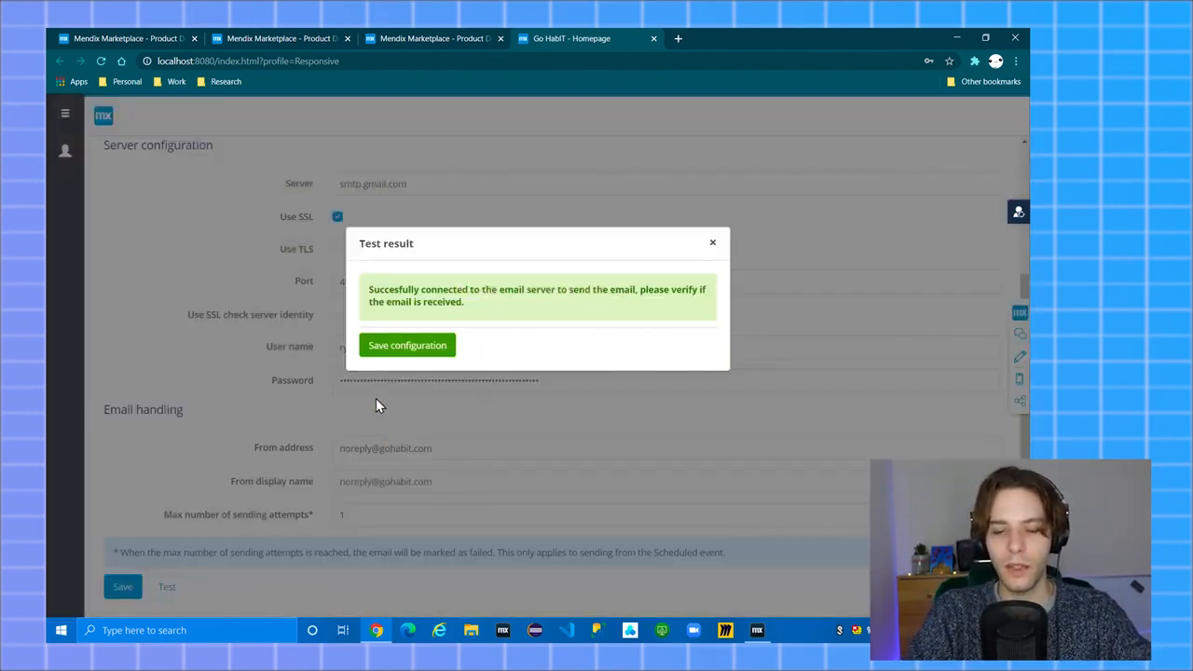
pyautogui.click(417, 353)
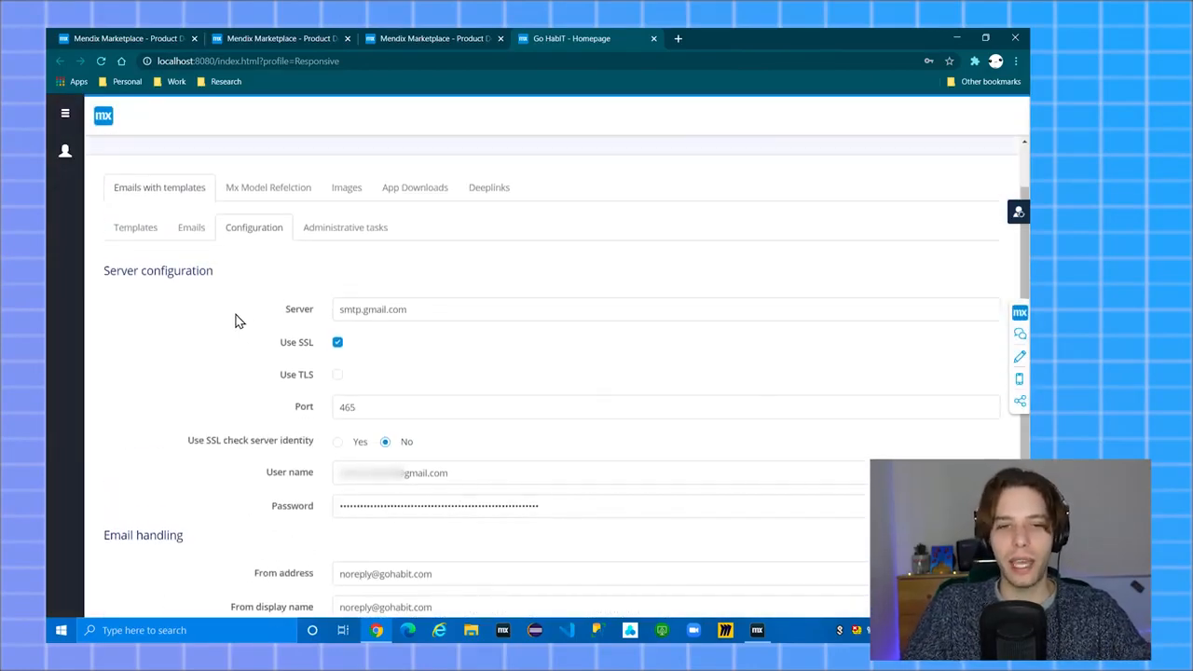
# Open the invite email template and examine its sender fields, subject, HTML body and placeholder
pyautogui.click(136, 231)
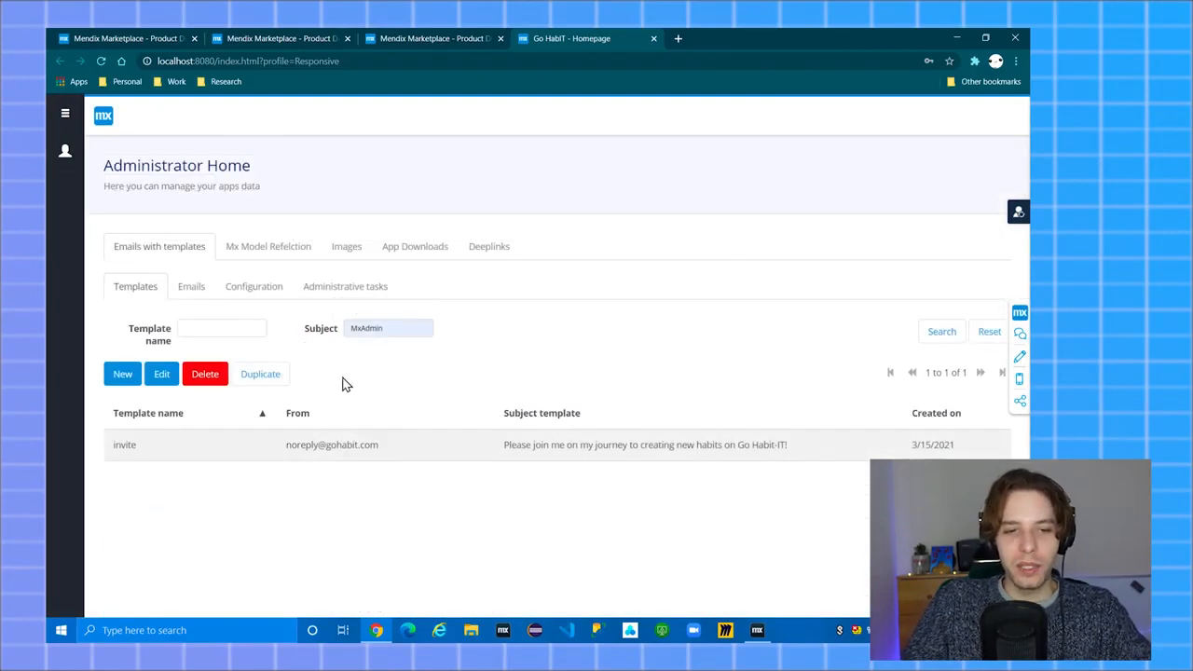
pyautogui.doubleClick(205, 446)
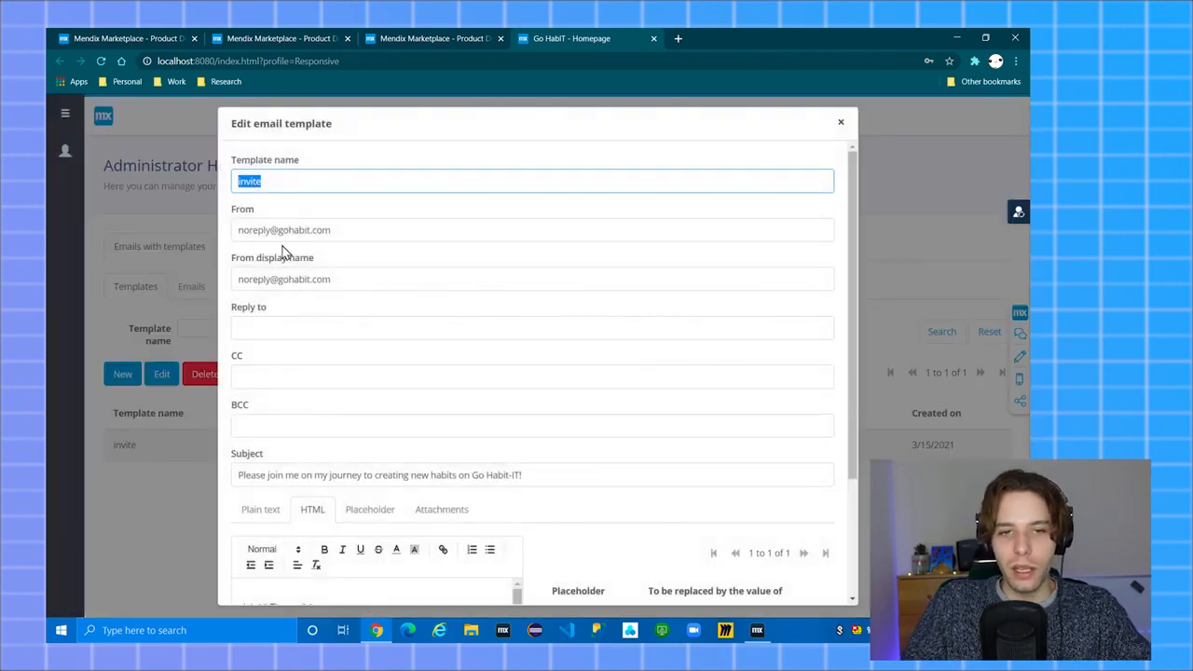
pyautogui.click(376, 149)
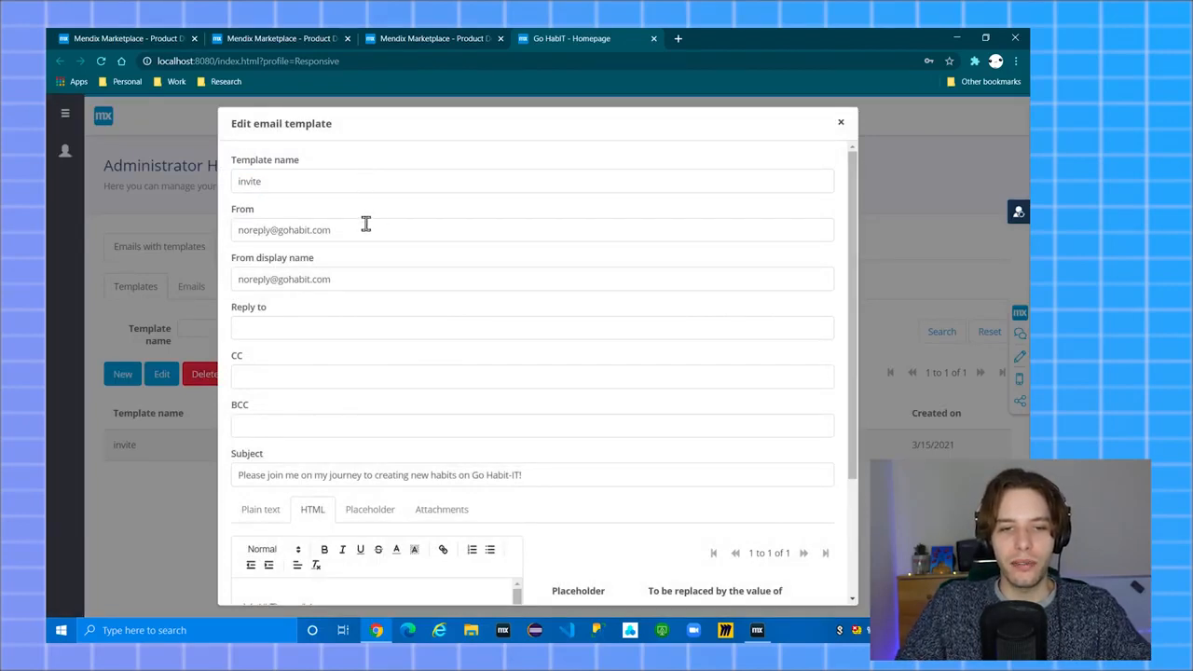
pyautogui.scroll(-2, 377, 273)
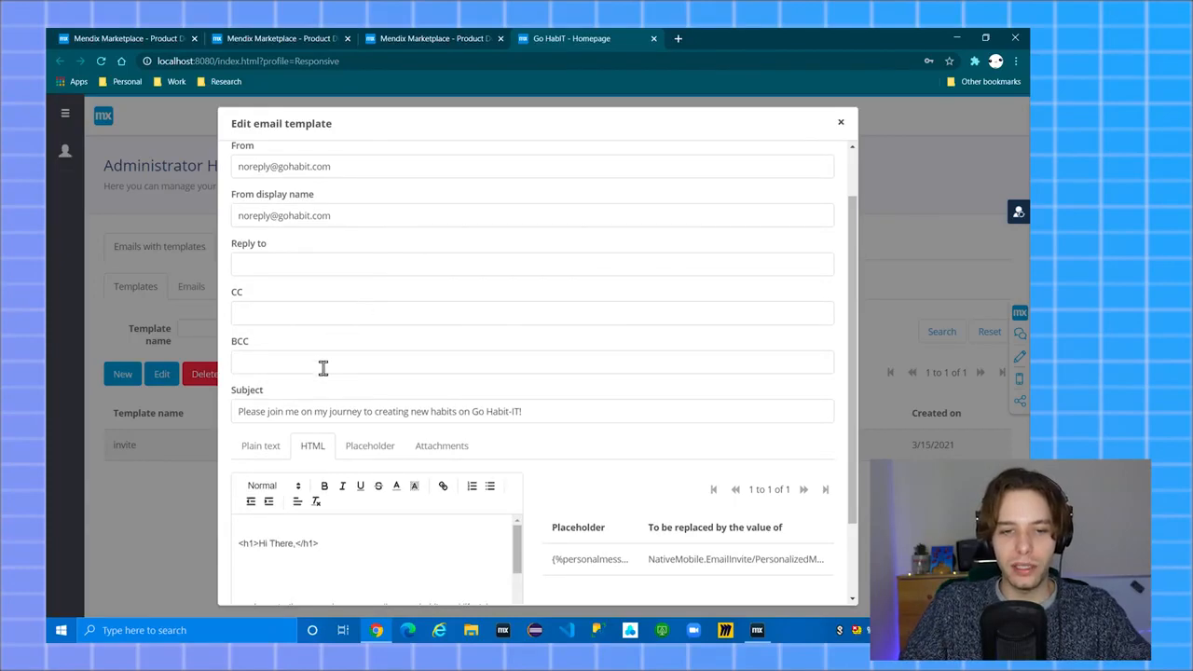
pyautogui.scroll(-3, 322, 368)
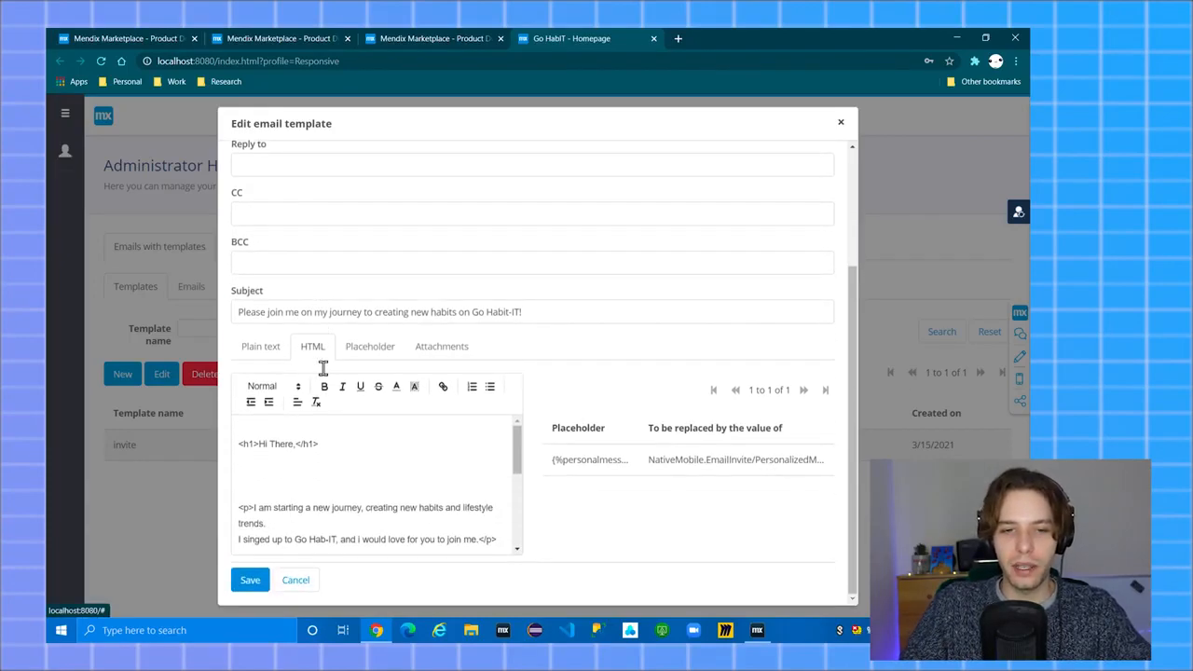
pyautogui.click(581, 312)
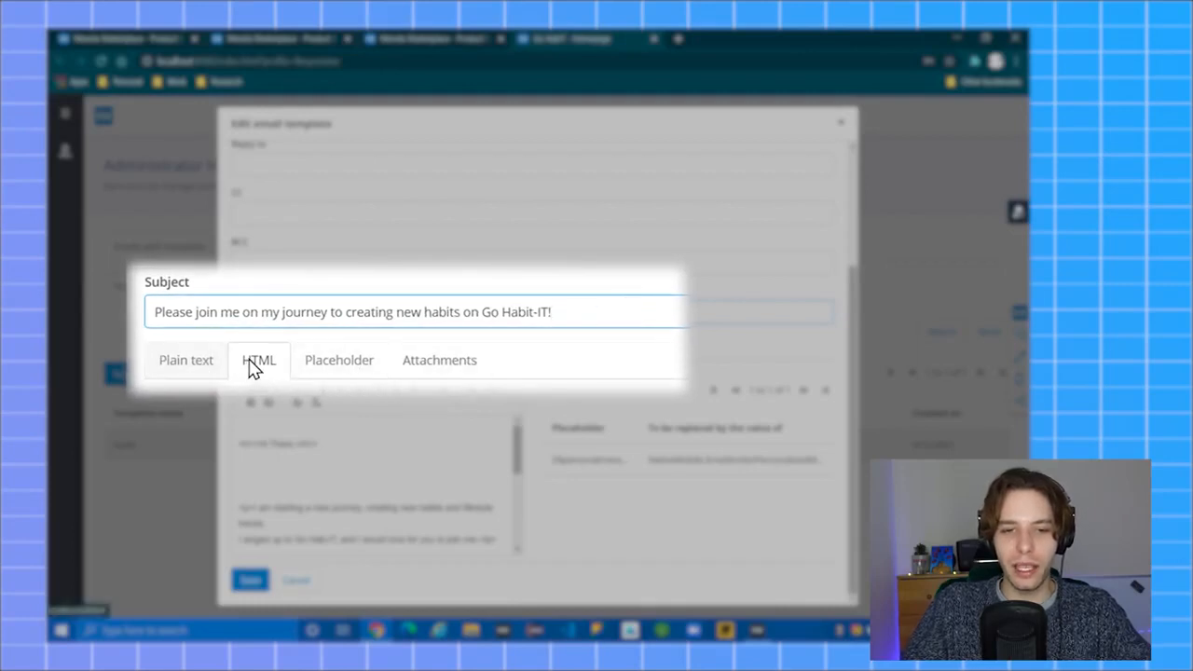
# Examine the template's plain text body and its plain-text-only option, leaving the option off, and inspect the HTML body
pyautogui.click(177, 363)
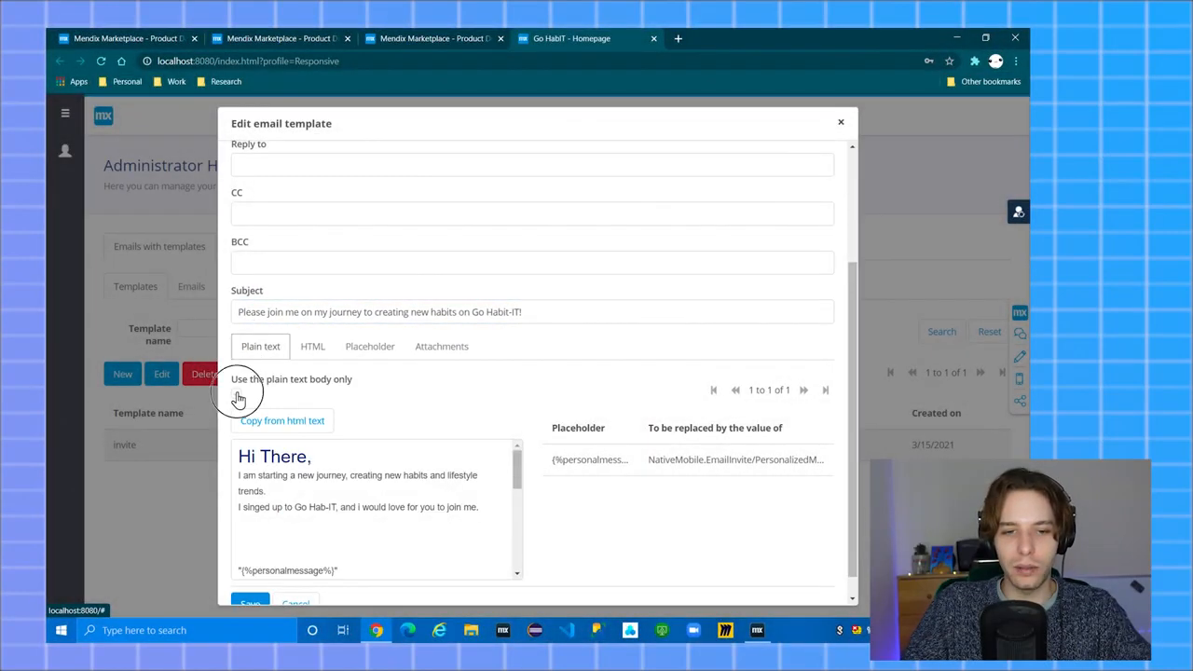
pyautogui.click(237, 397)
pyautogui.click(235, 396)
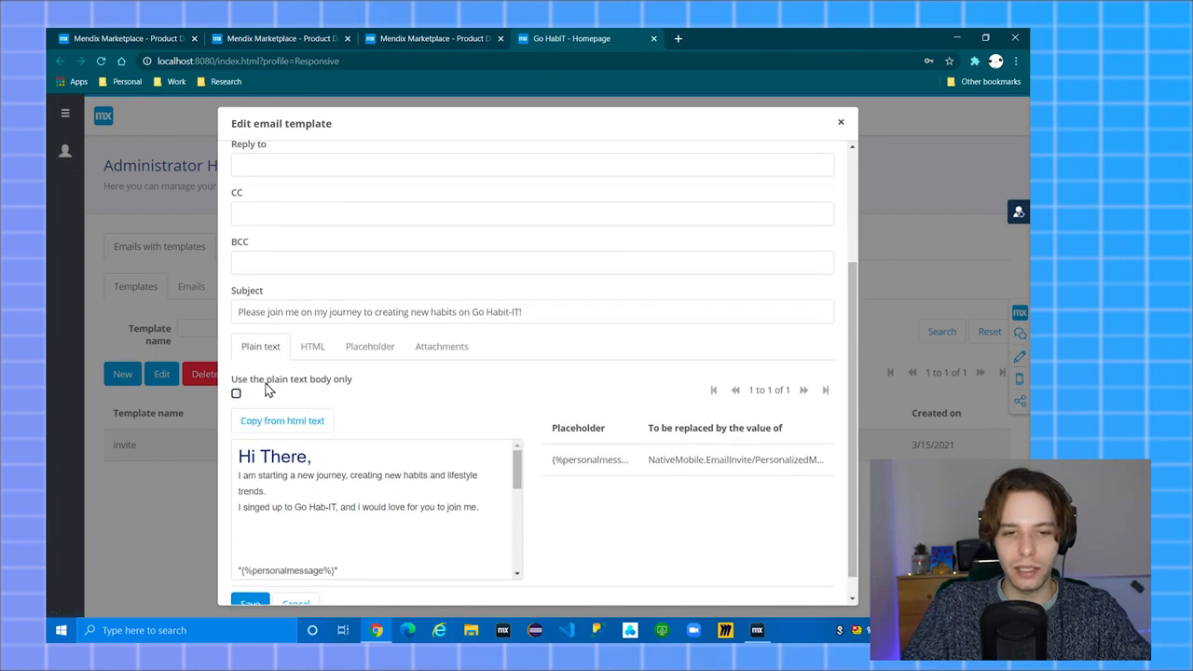
pyautogui.scroll(-1, 319, 382)
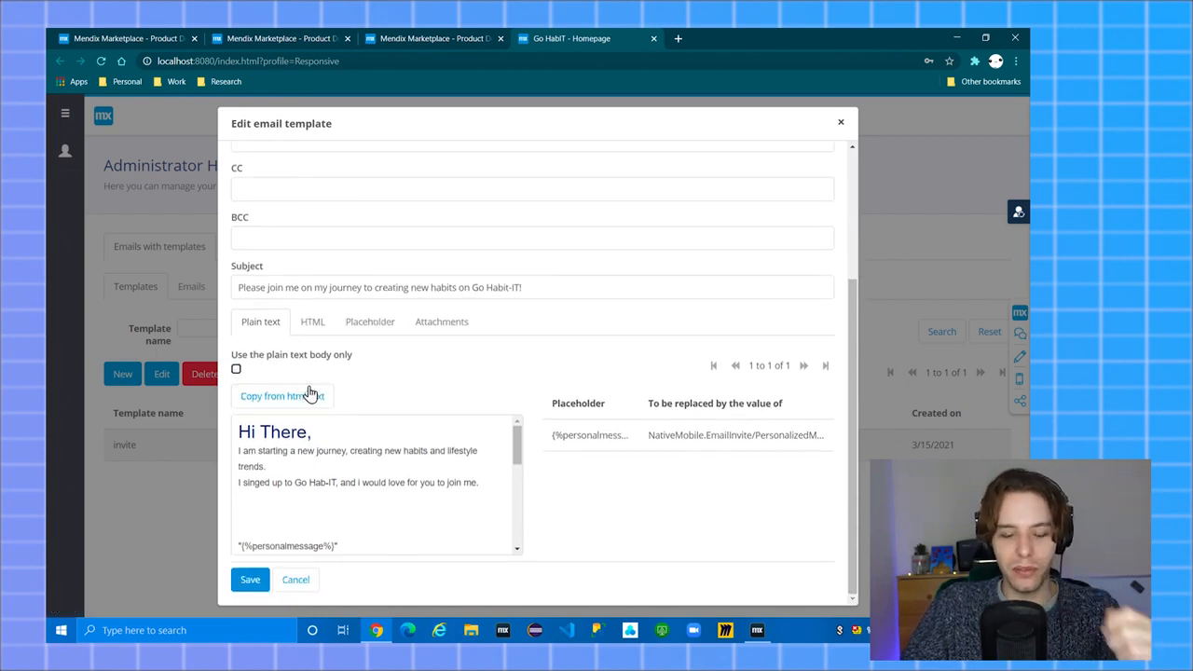
pyautogui.click(272, 401)
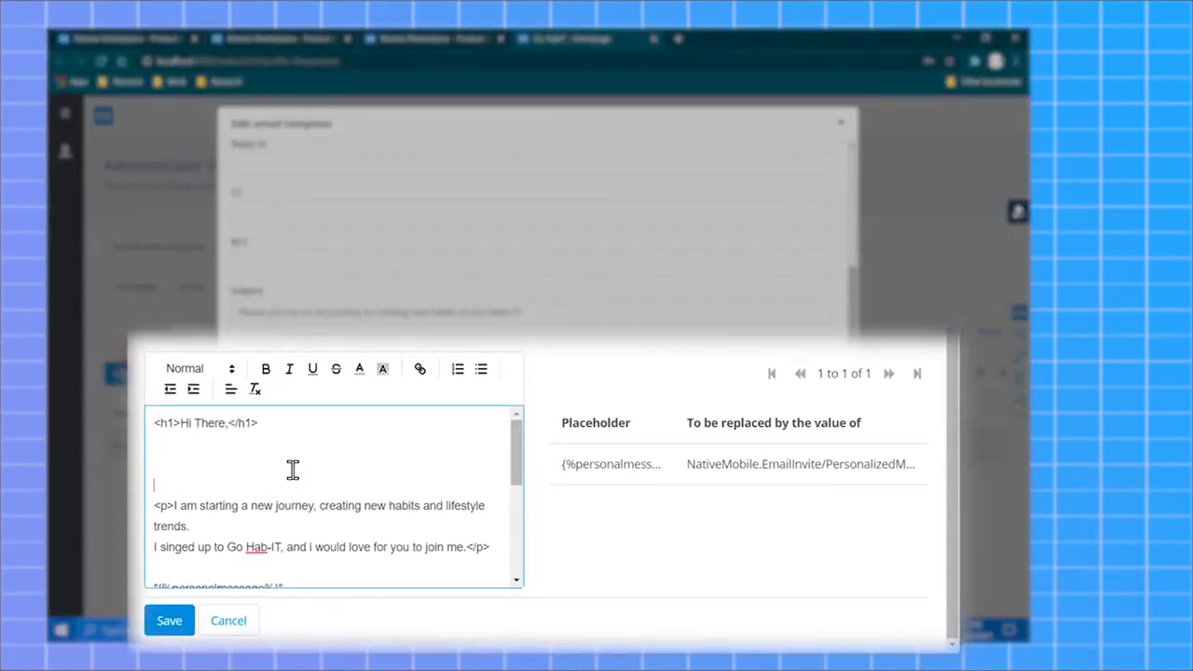
# Select NativeMobile.EmailInvite as the object type that holds the data for the invite template's placeholders
pyautogui.click(664, 466)
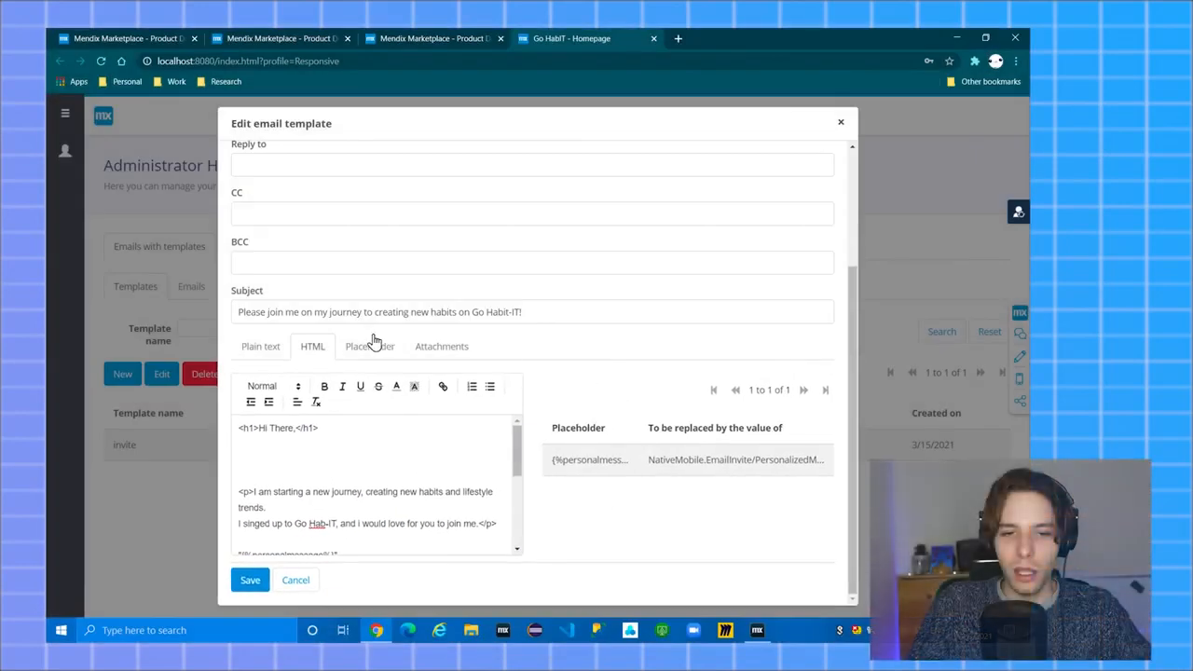
pyautogui.click(359, 348)
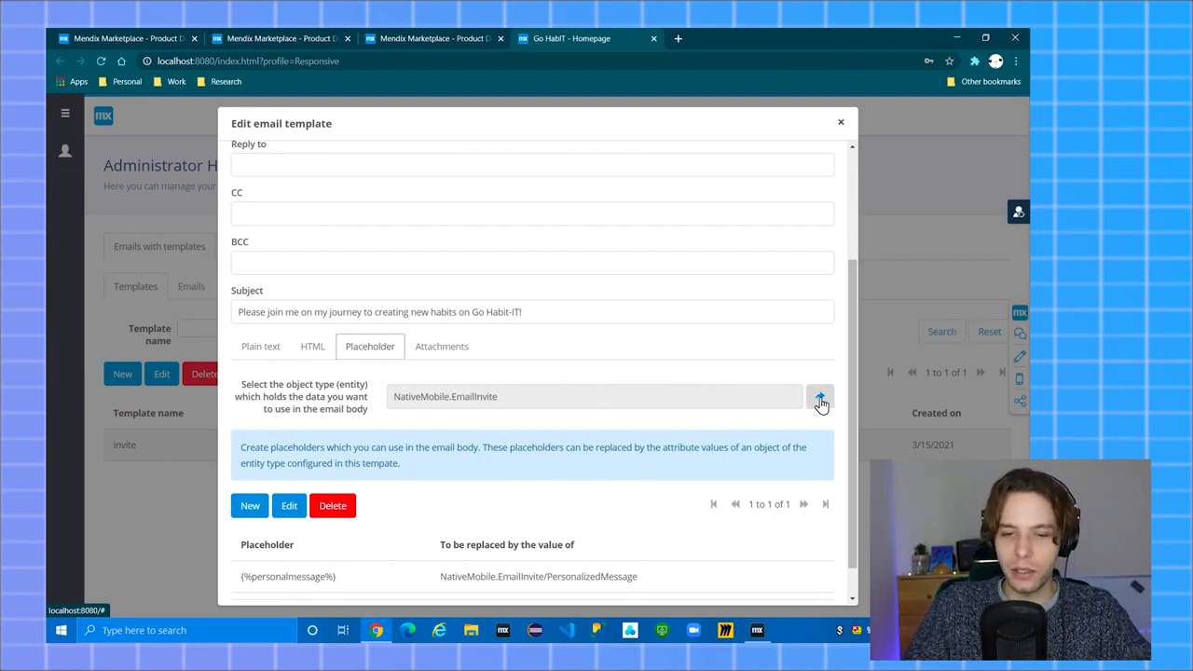
pyautogui.click(821, 399)
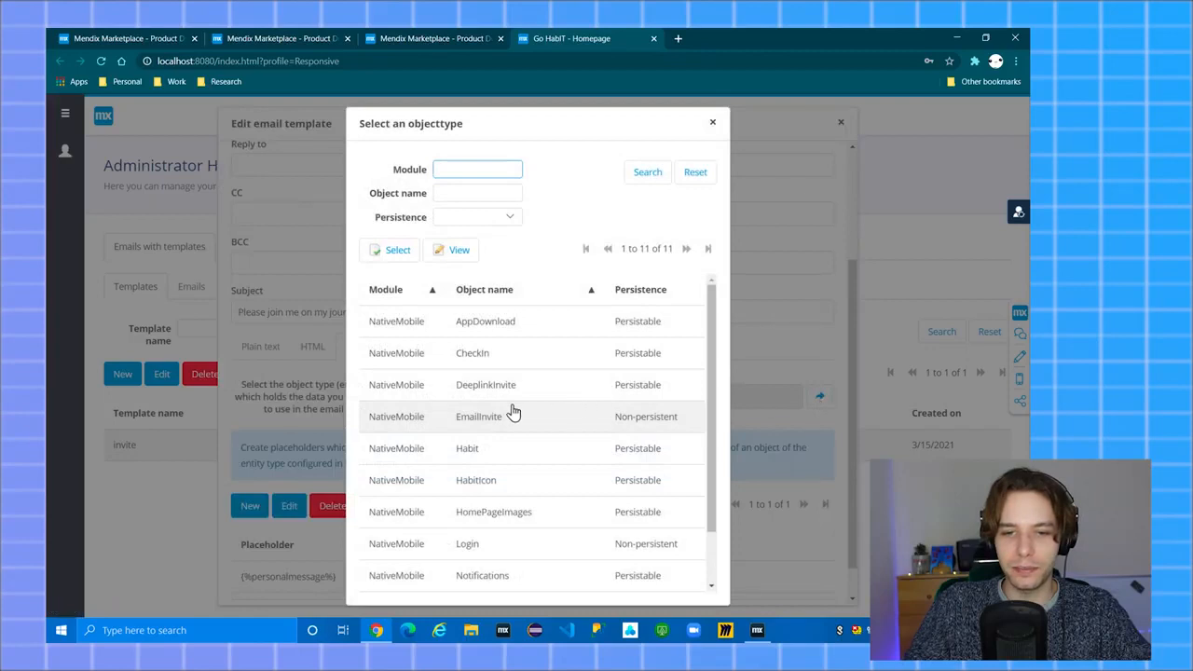
pyautogui.click(489, 416)
pyautogui.click(377, 248)
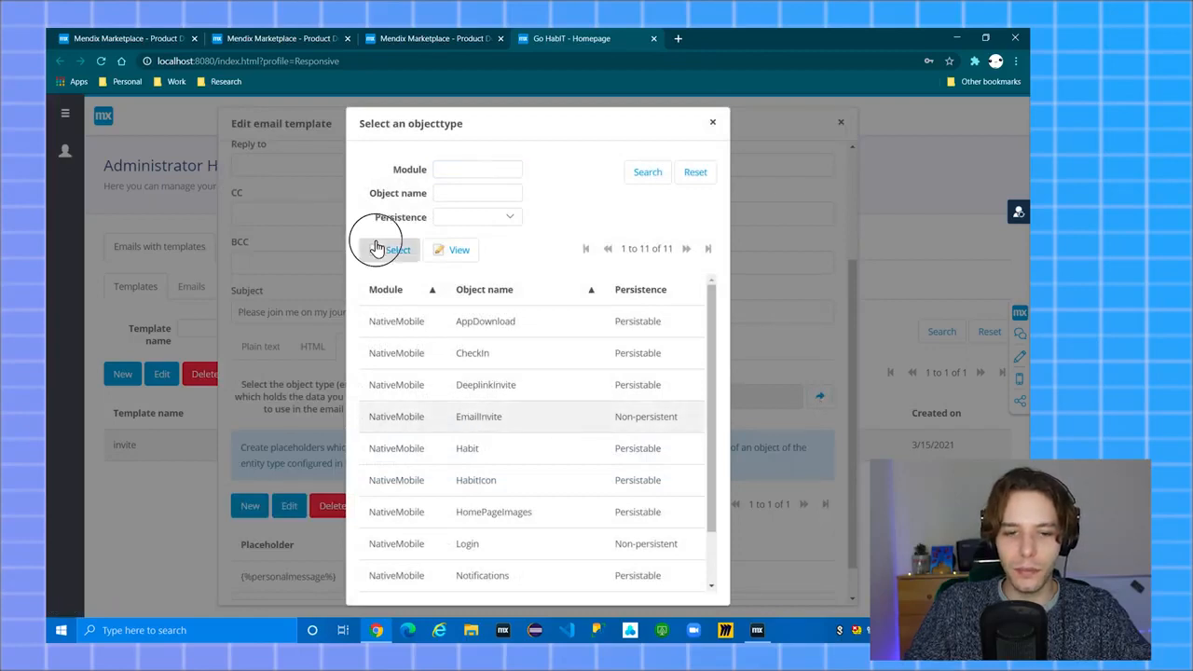
# Open the personalmessage placeholder's token details, review its token and description, and choose Attribute as the type
pyautogui.scroll(-1, 429, 486)
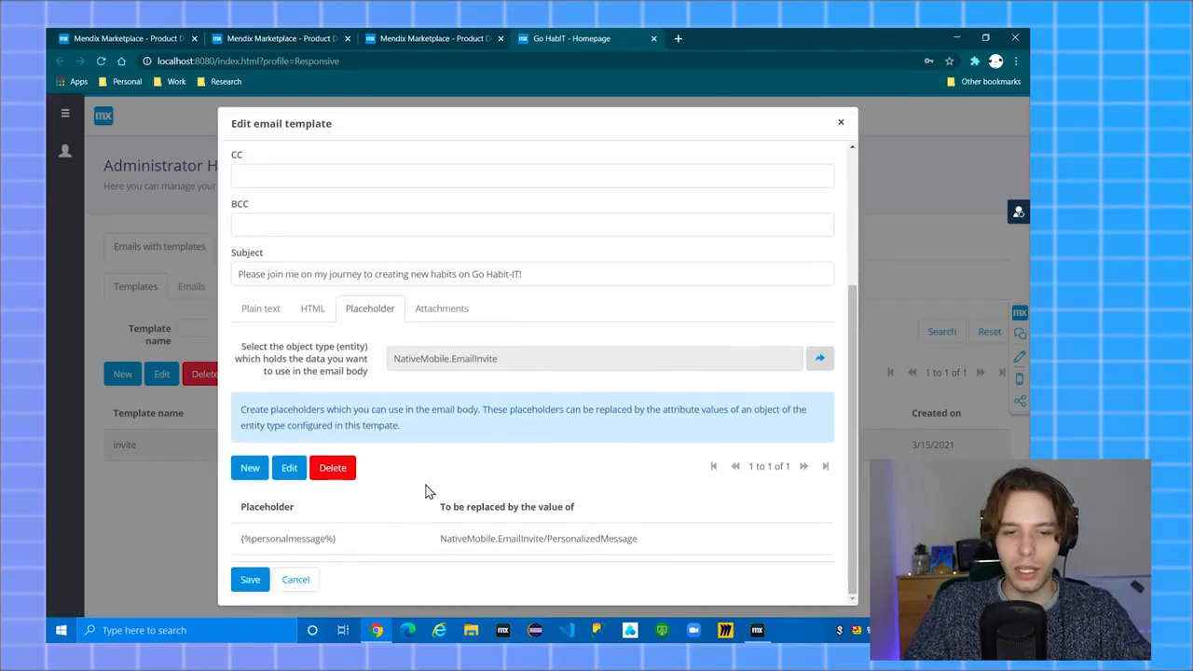
pyautogui.doubleClick(362, 540)
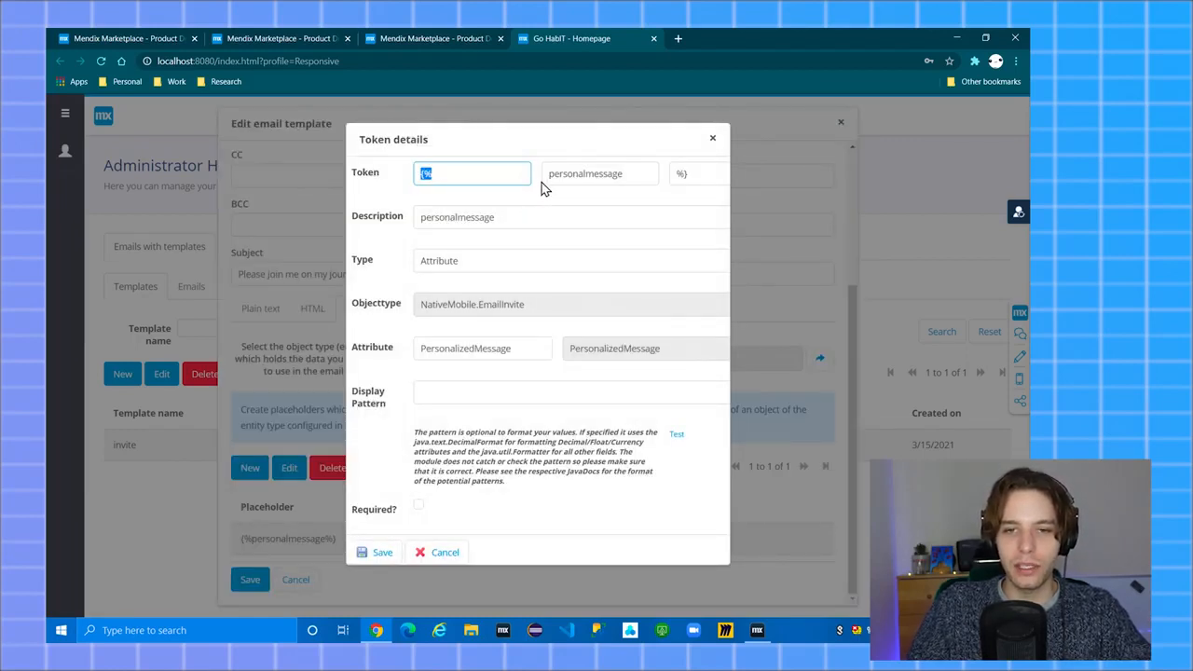
pyautogui.click(483, 173)
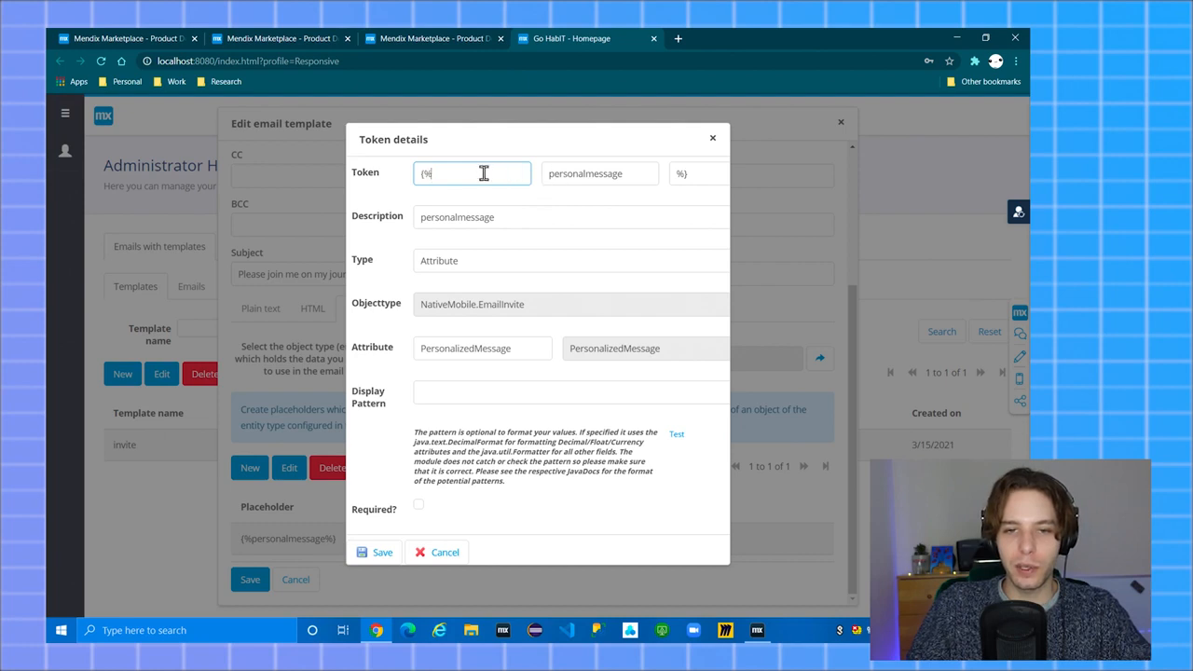
pyautogui.click(580, 173)
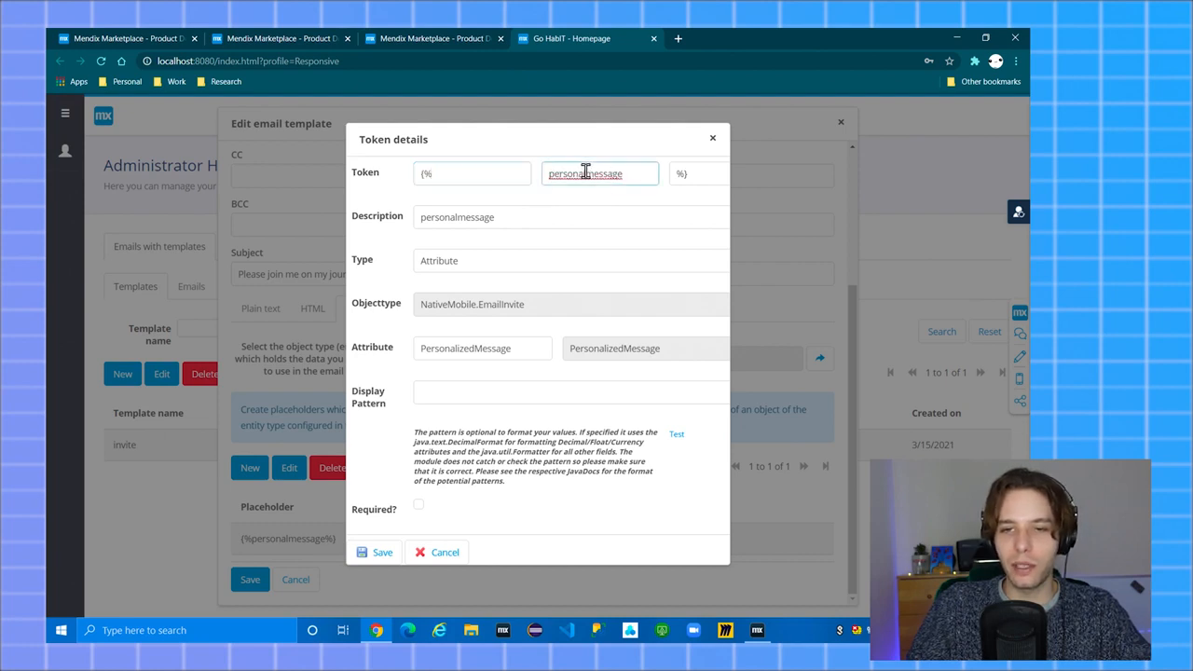
pyautogui.doubleClick(528, 213)
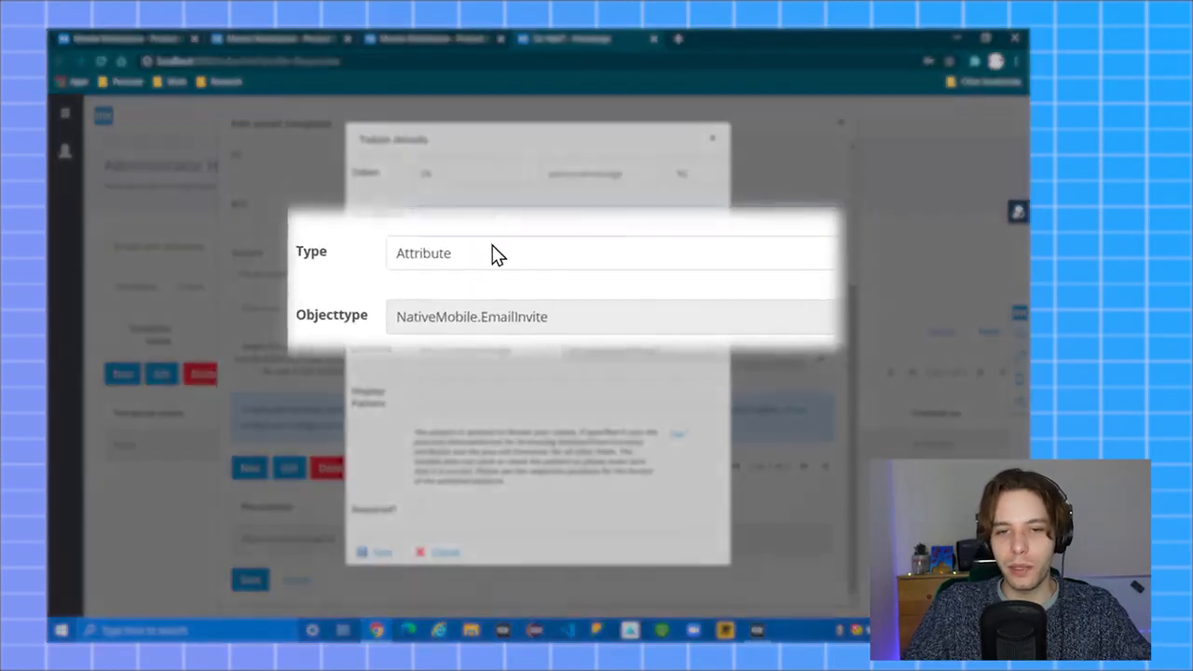
pyautogui.click(497, 253)
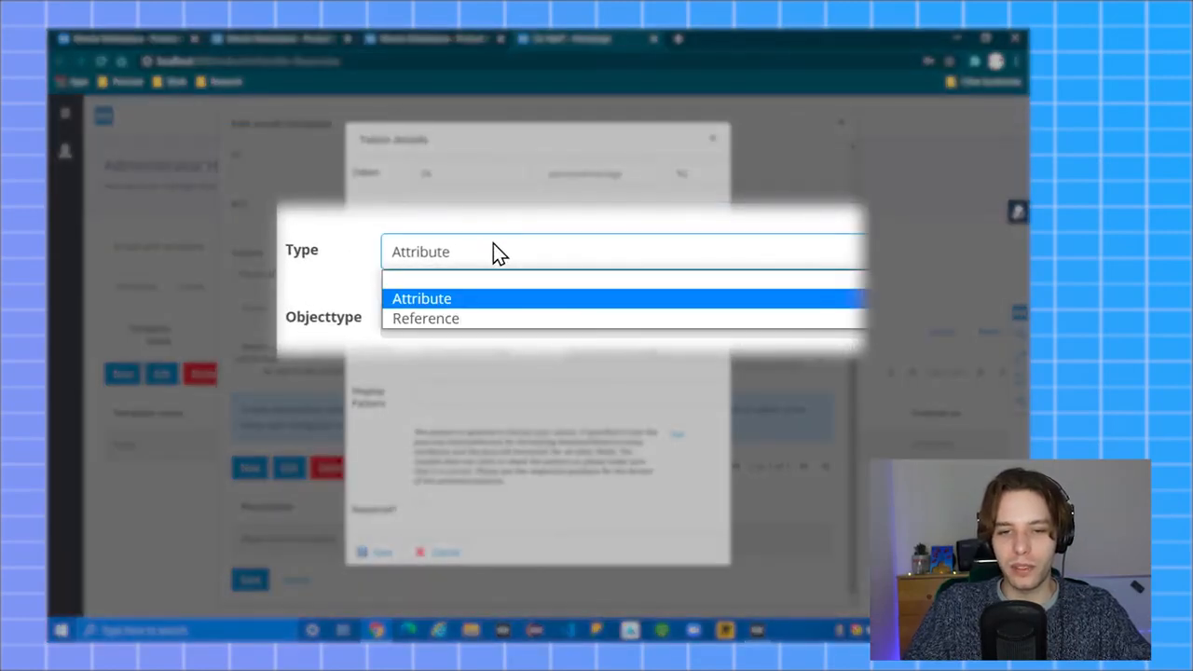
pyautogui.click(417, 299)
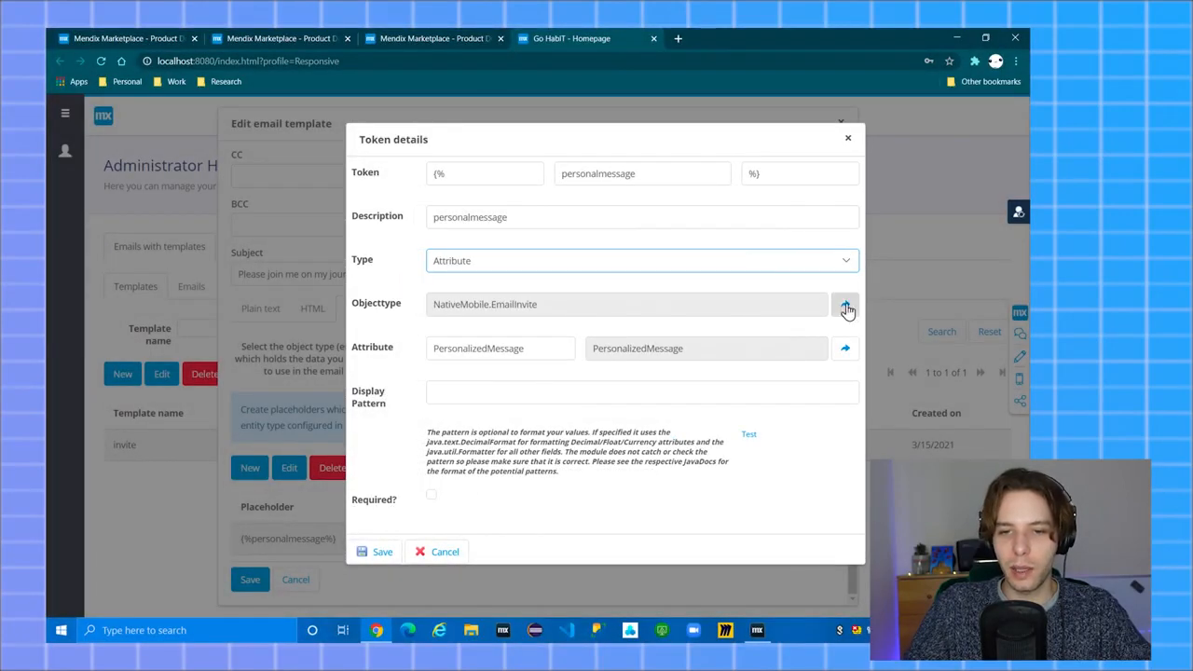
# Choose NativeMobile.EmailInvite as the token's object type and save the token
pyautogui.click(847, 308)
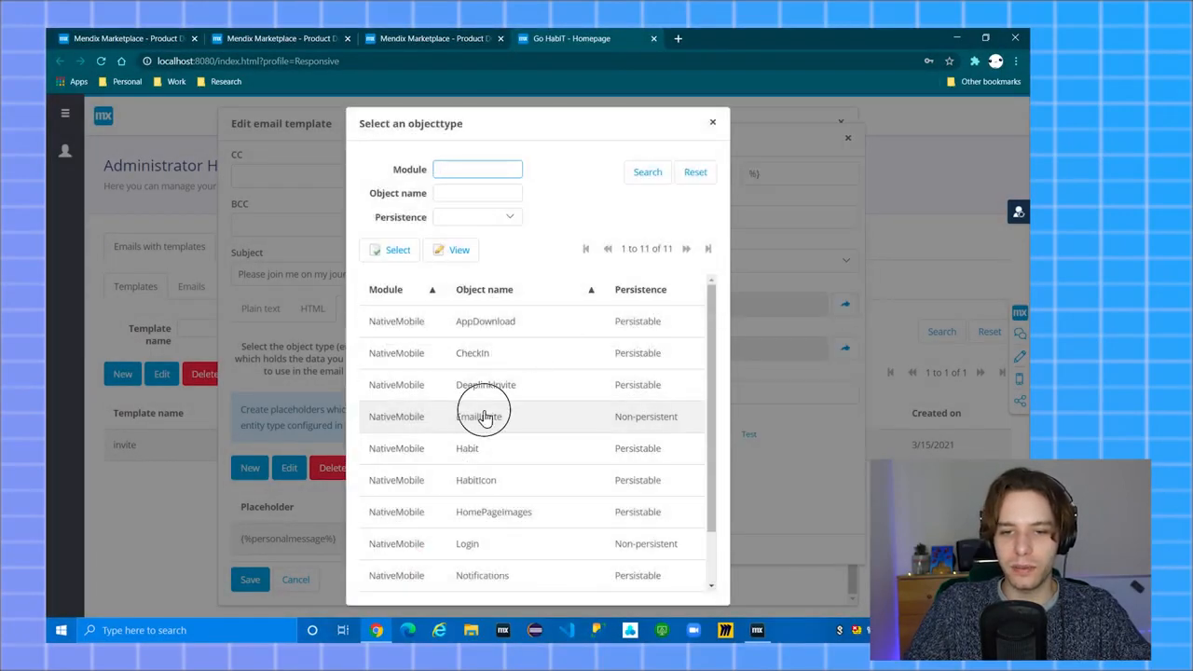
pyautogui.click(481, 416)
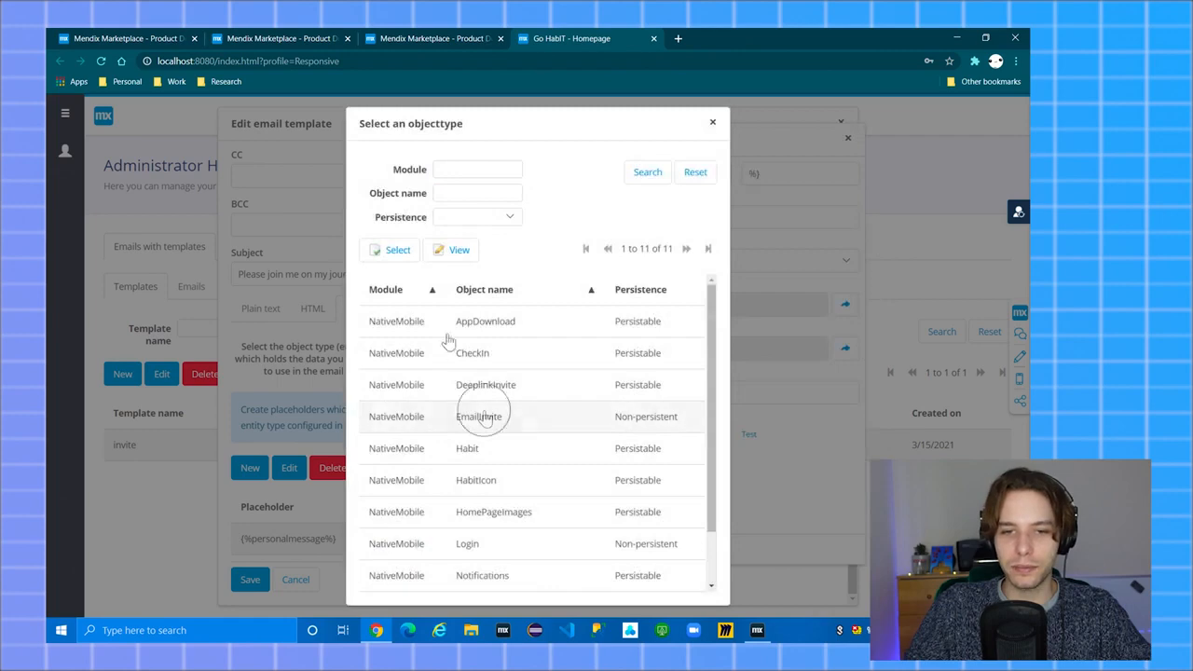
pyautogui.click(394, 252)
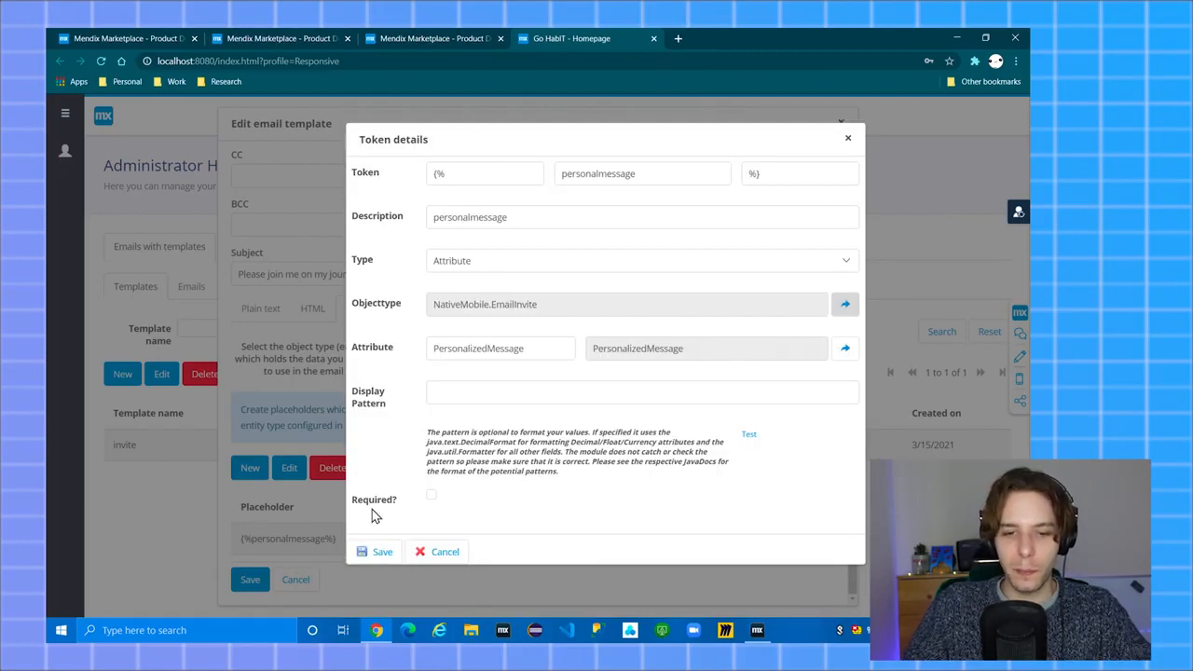
pyautogui.click(373, 553)
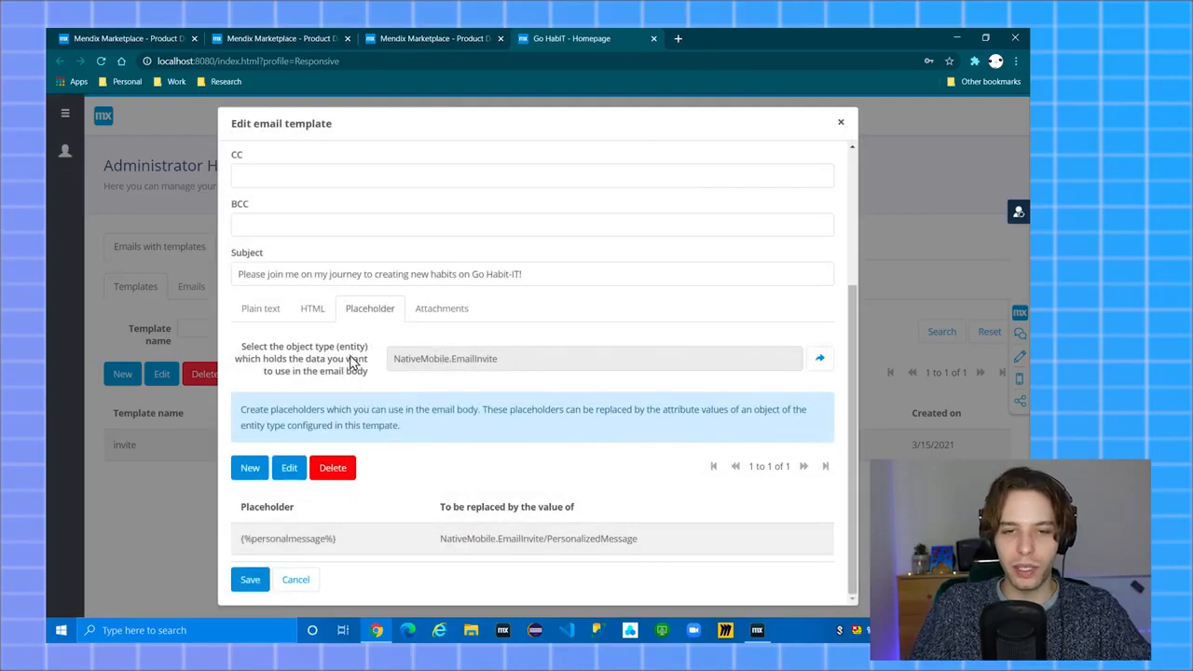
# Check the personalmessage placeholder in the HTML body against the placeholder list, widening its column, and save the email template
pyautogui.click(313, 309)
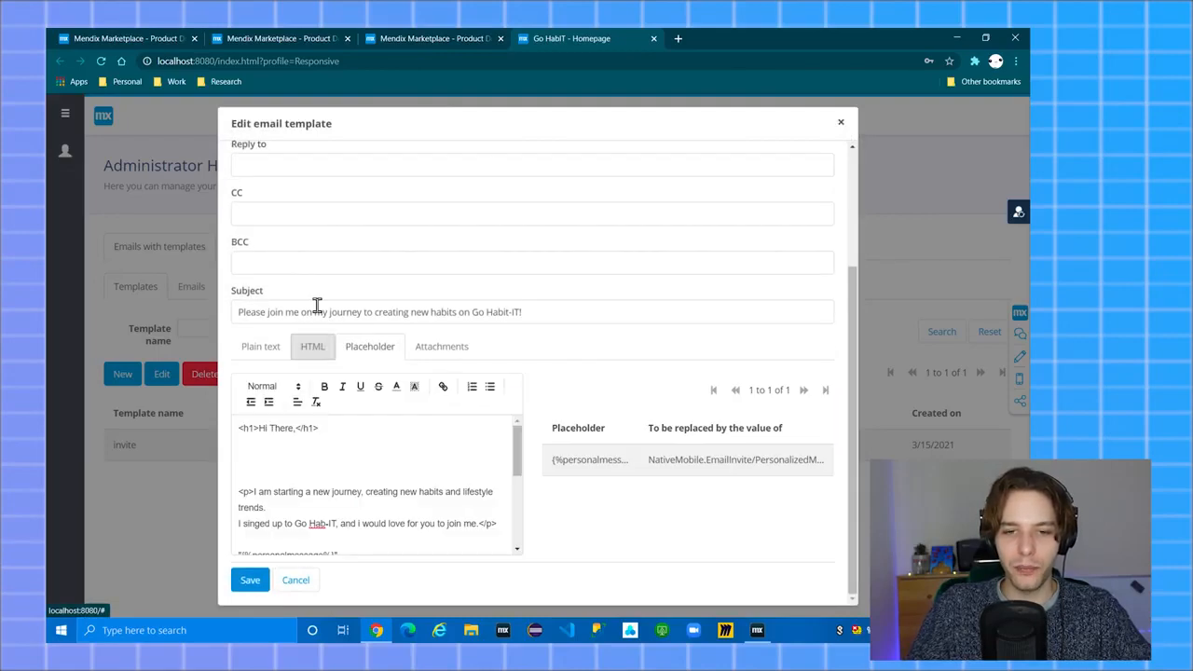
pyautogui.click(518, 452)
pyautogui.moveTo(518, 452); pyautogui.dragTo(518, 476)
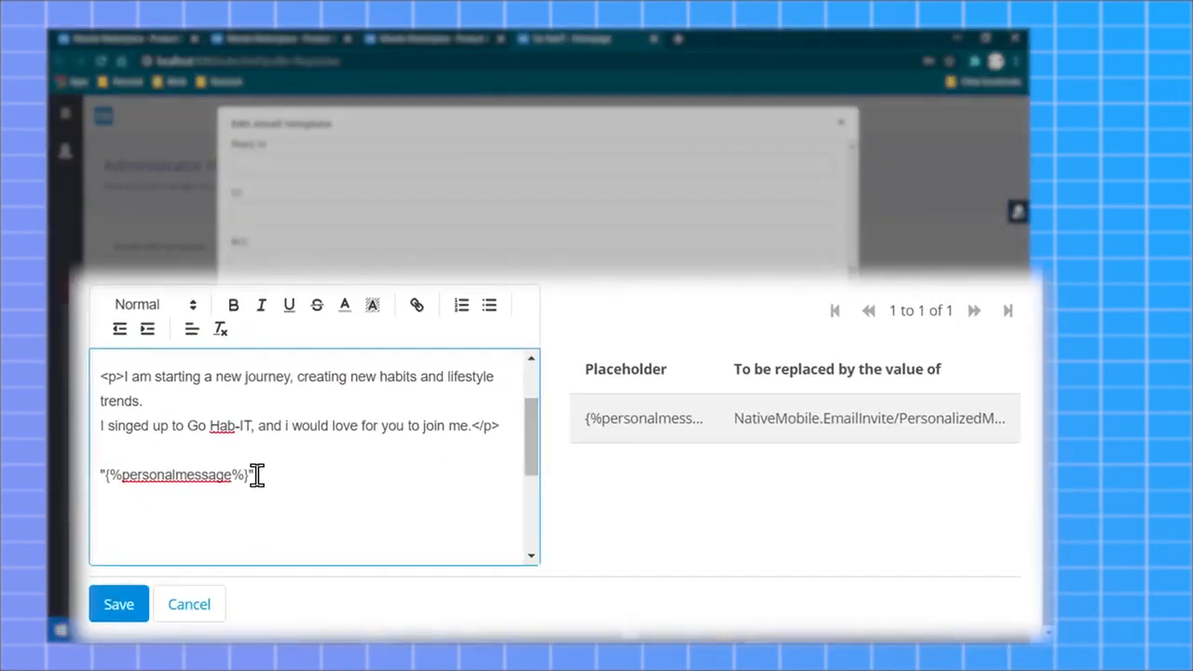
pyautogui.moveTo(249, 475); pyautogui.dragTo(101, 475)
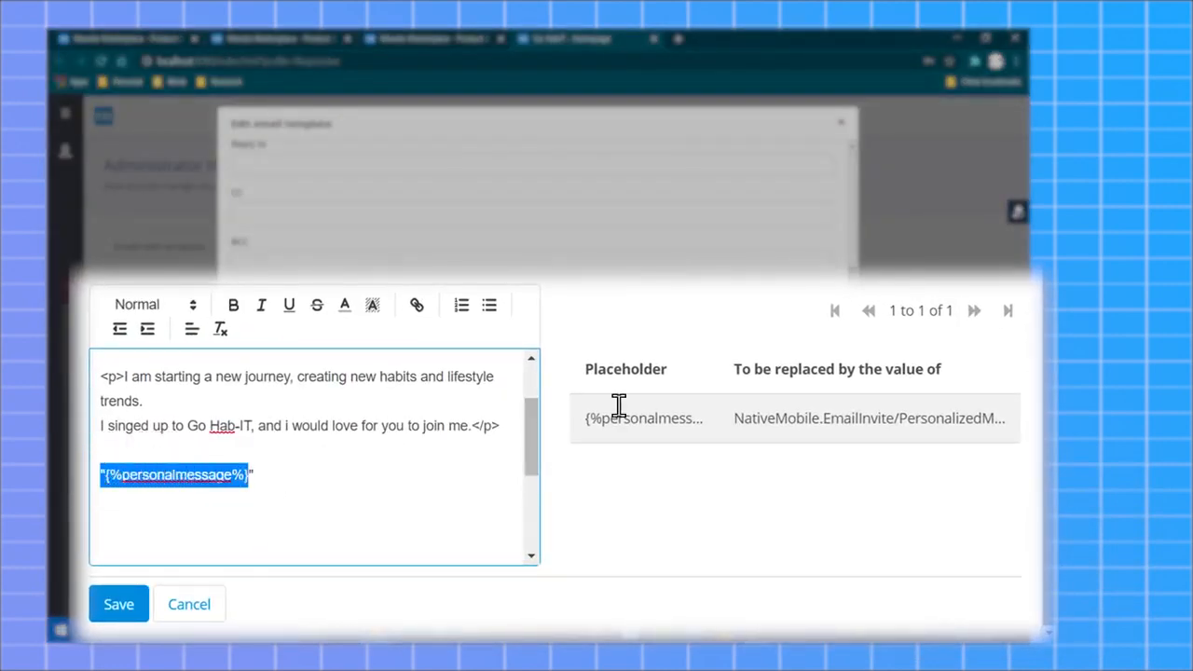
pyautogui.moveTo(713, 358); pyautogui.dragTo(775, 351)
pyautogui.click(631, 477)
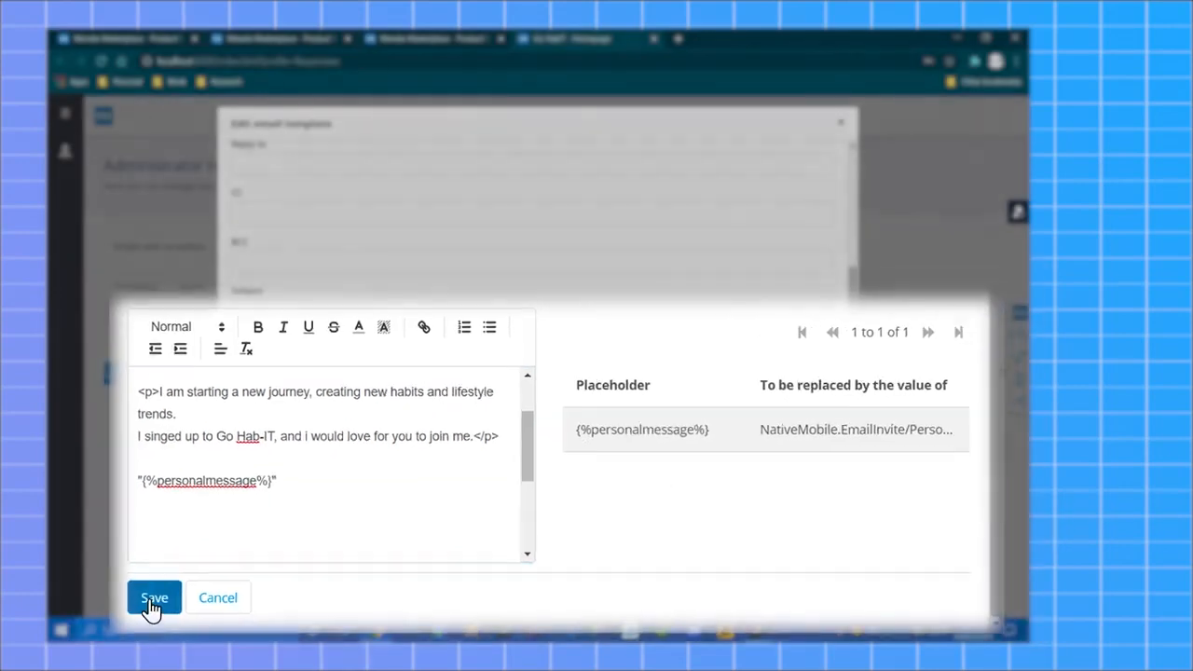
pyautogui.click(119, 605)
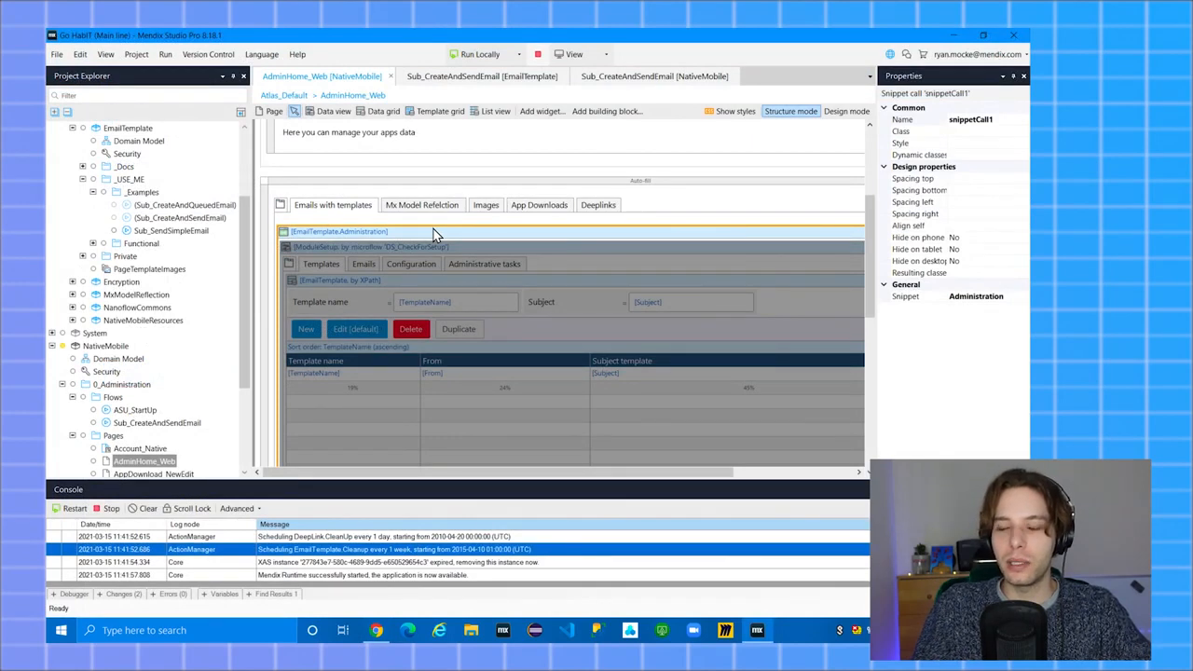
# In Mendix Studio Pro, compare the EmailTemplate module's example Sub_CreateAndSendEmail microflow and its parameters with the NativeMobile version
pyautogui.click(459, 76)
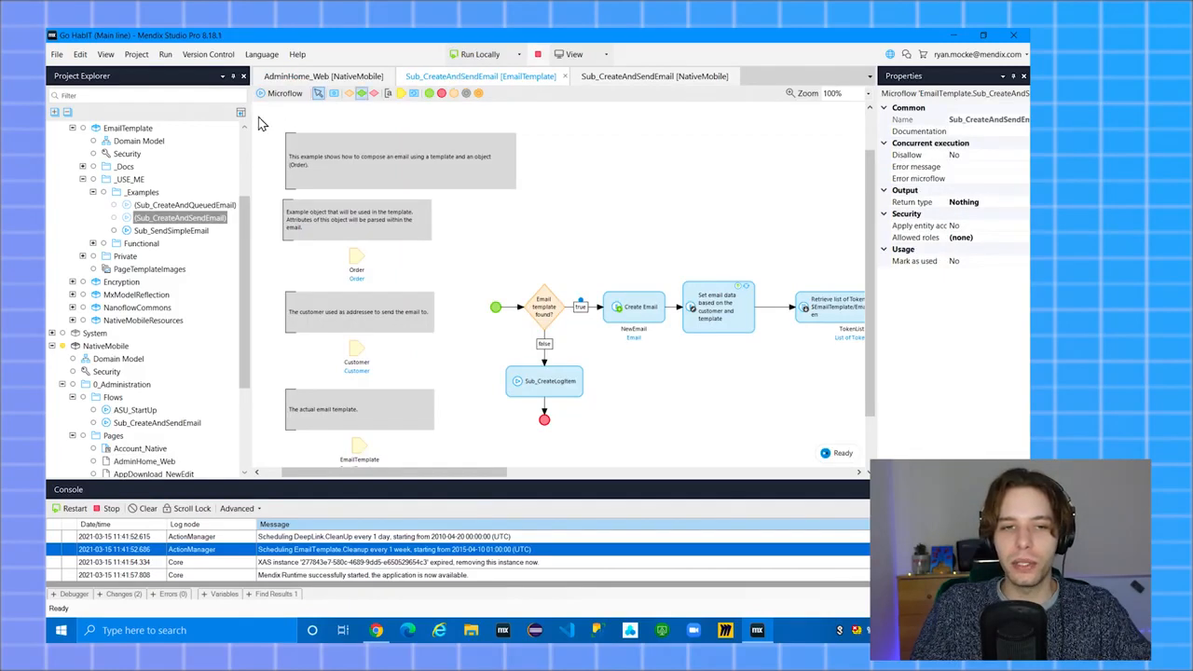
pyautogui.click(145, 193)
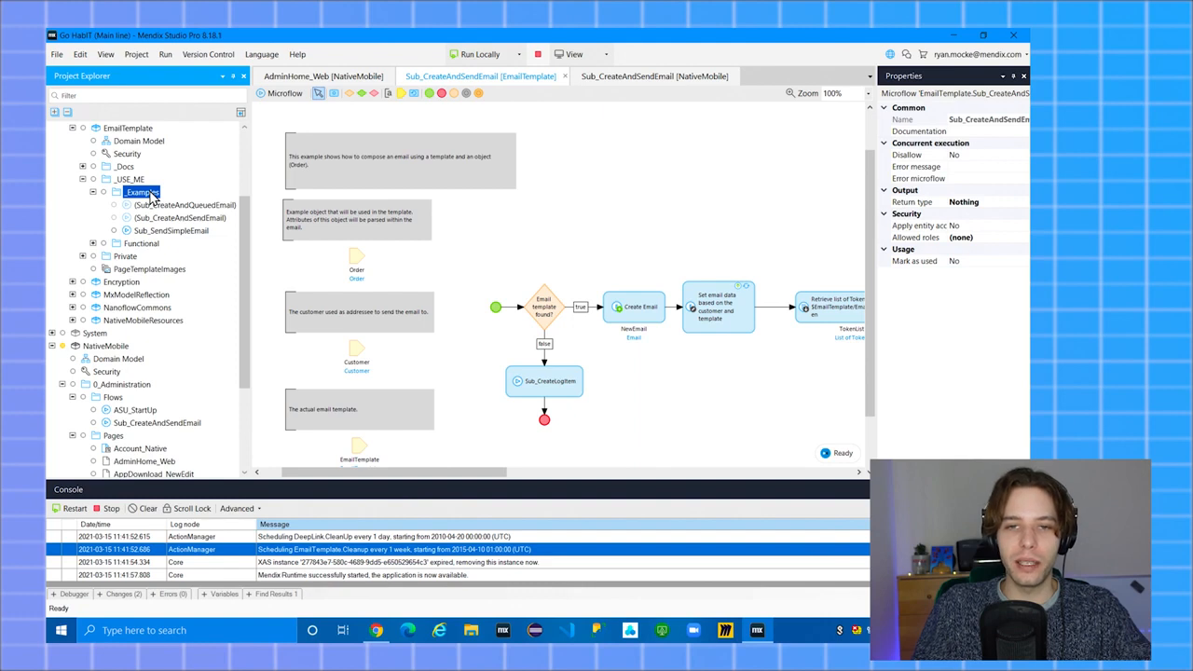
pyautogui.click(641, 78)
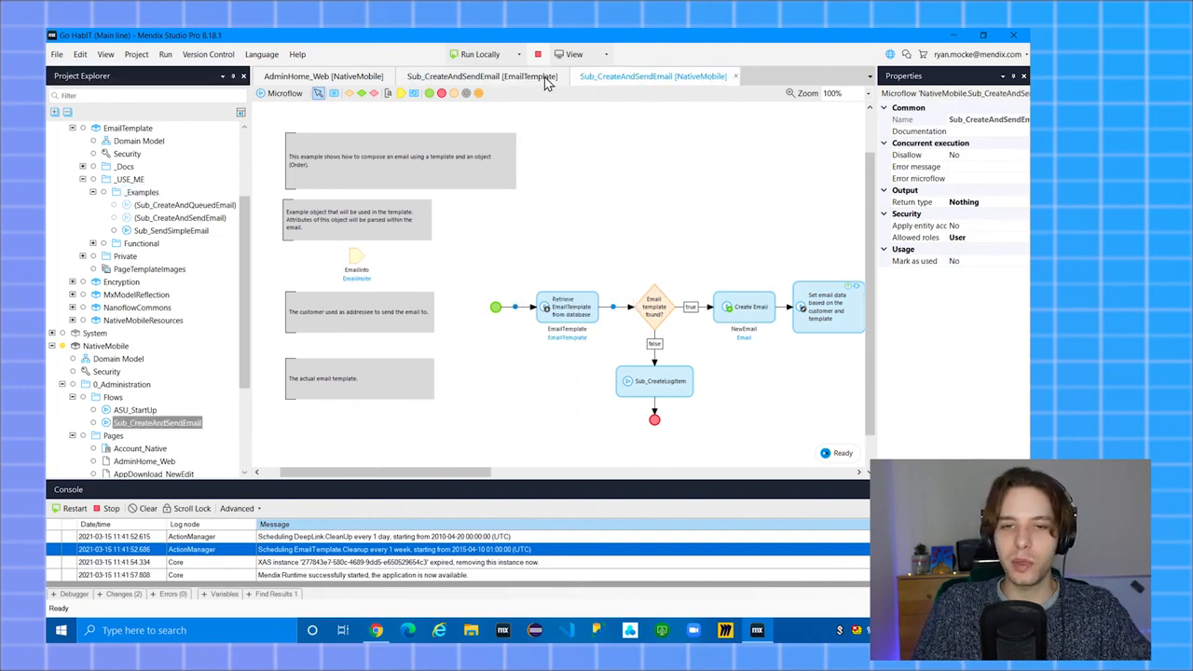
pyautogui.click(494, 78)
pyautogui.moveTo(292, 244); pyautogui.dragTo(451, 438)
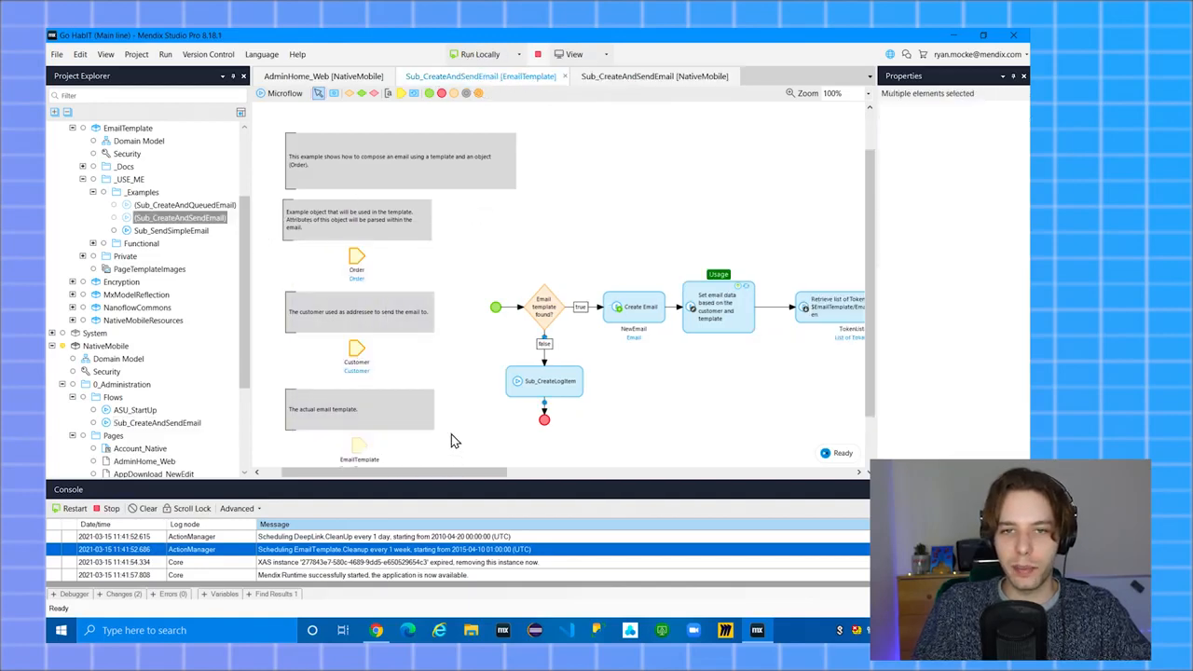
pyautogui.click(641, 79)
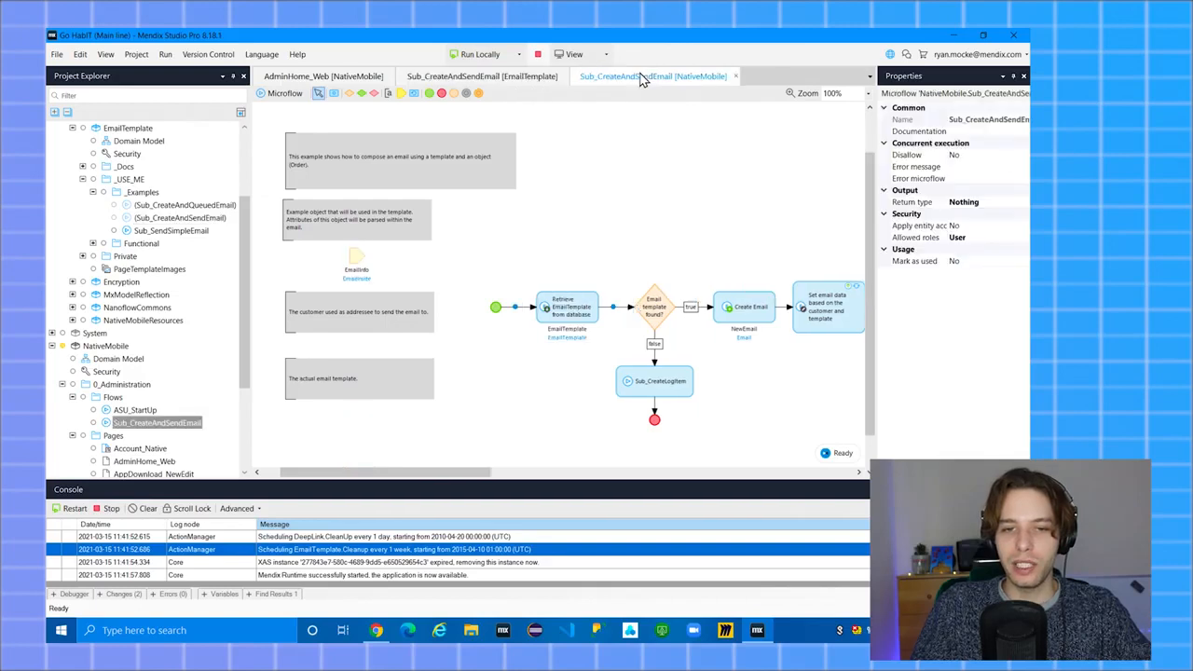
# Examine the NativeMobile microflow's EmailInfo parameter and the XPath constraint of its email template retrieval, accepting the retrieve settings as they are
pyautogui.click(359, 262)
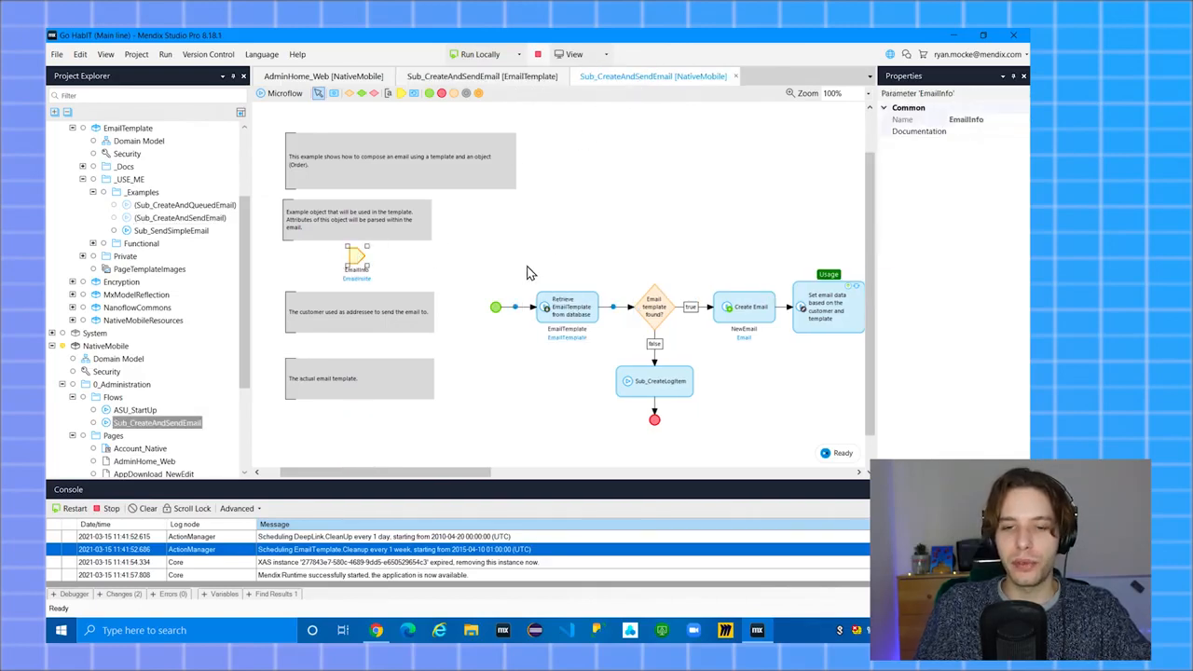
pyautogui.moveTo(525, 265); pyautogui.dragTo(614, 350)
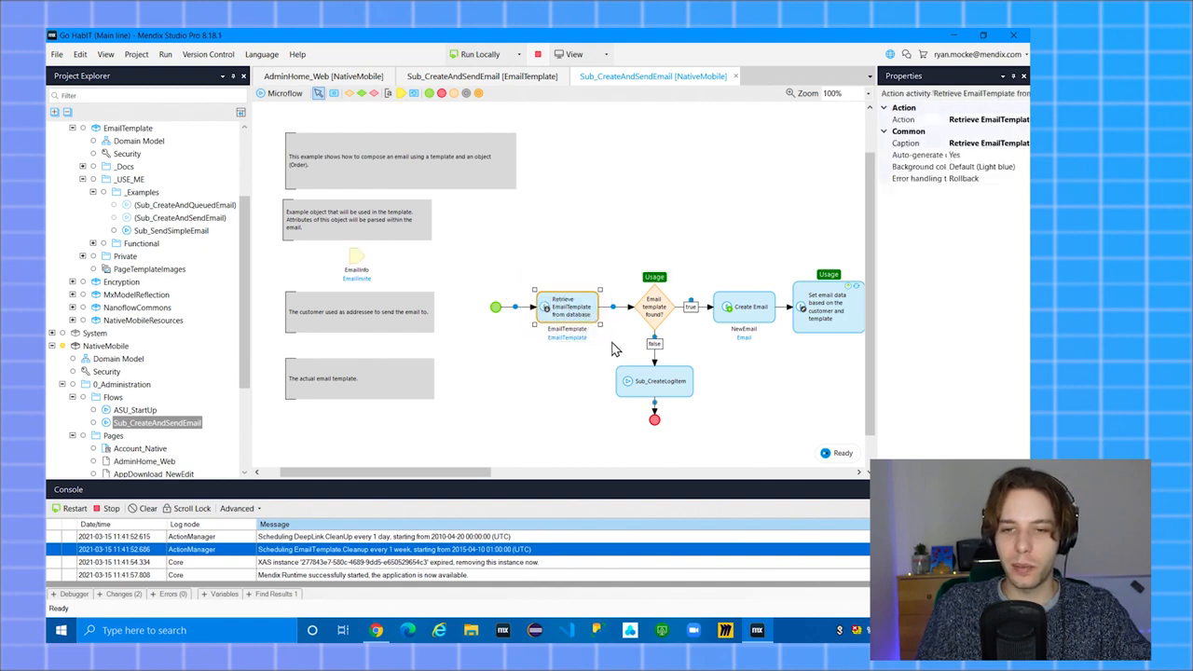
pyautogui.click(544, 354)
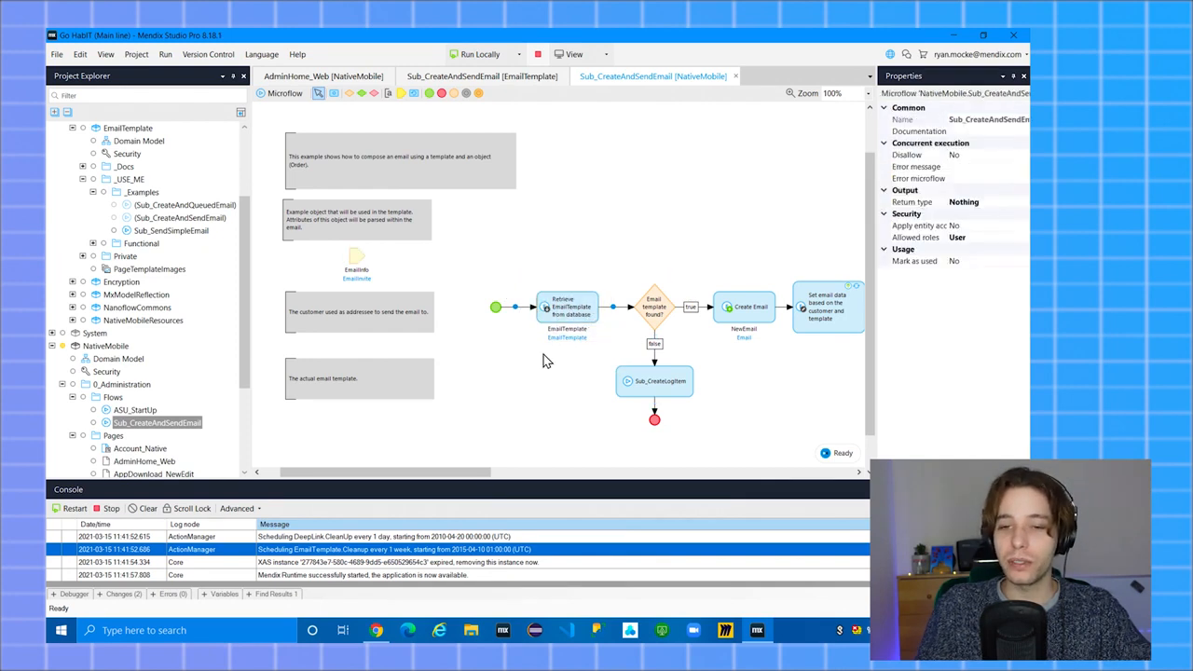
pyautogui.doubleClick(568, 312)
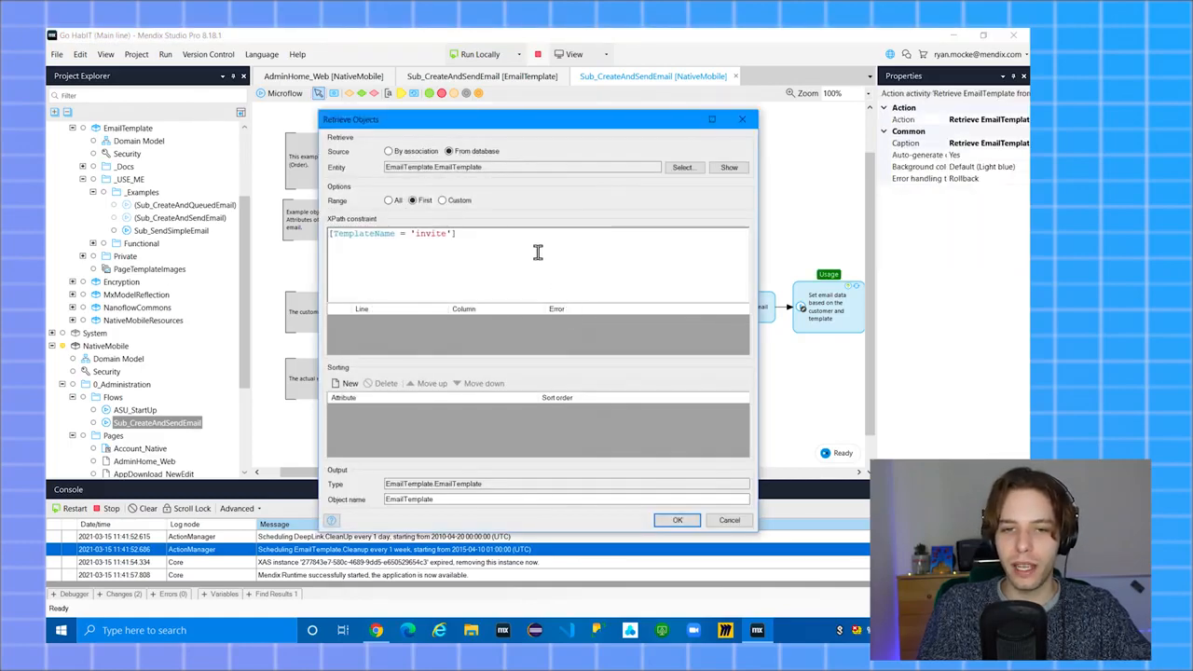
pyautogui.moveTo(517, 247); pyautogui.dragTo(308, 232)
pyautogui.click(466, 259)
pyautogui.click(673, 521)
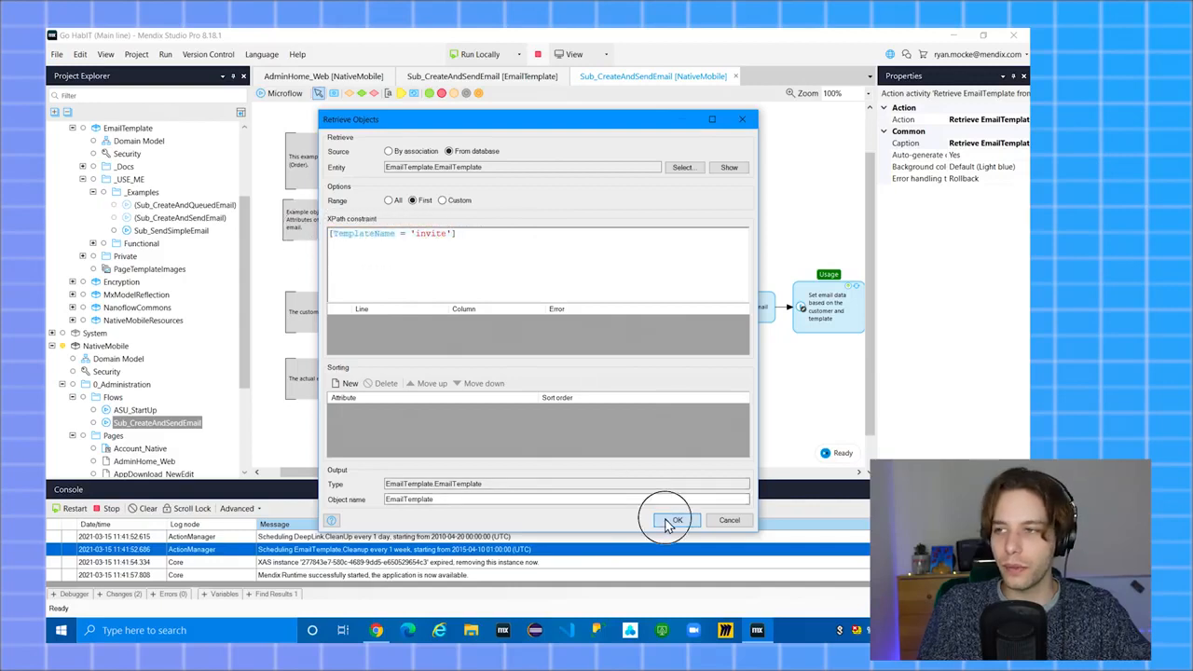
# Inspect the inputs of the ReplaceEmailTemplateTokens Java action call, keeping $EmailInfo as the data object
pyautogui.moveTo(727, 213); pyautogui.dragTo(418, 213)
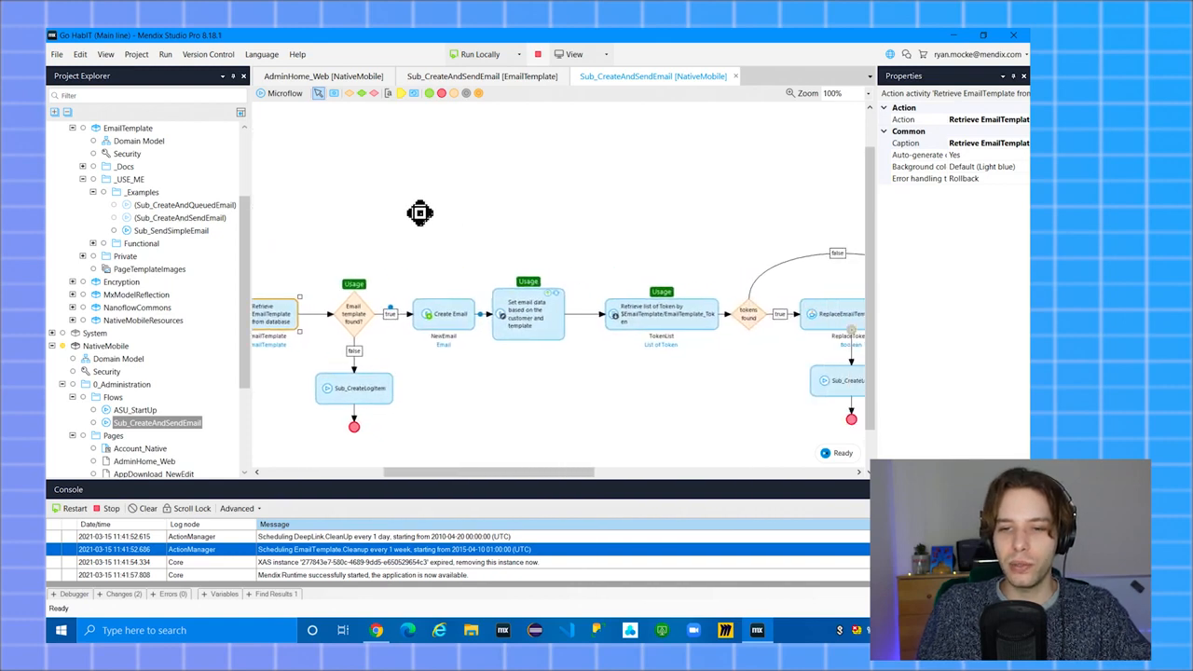
pyautogui.moveTo(666, 203); pyautogui.dragTo(450, 200)
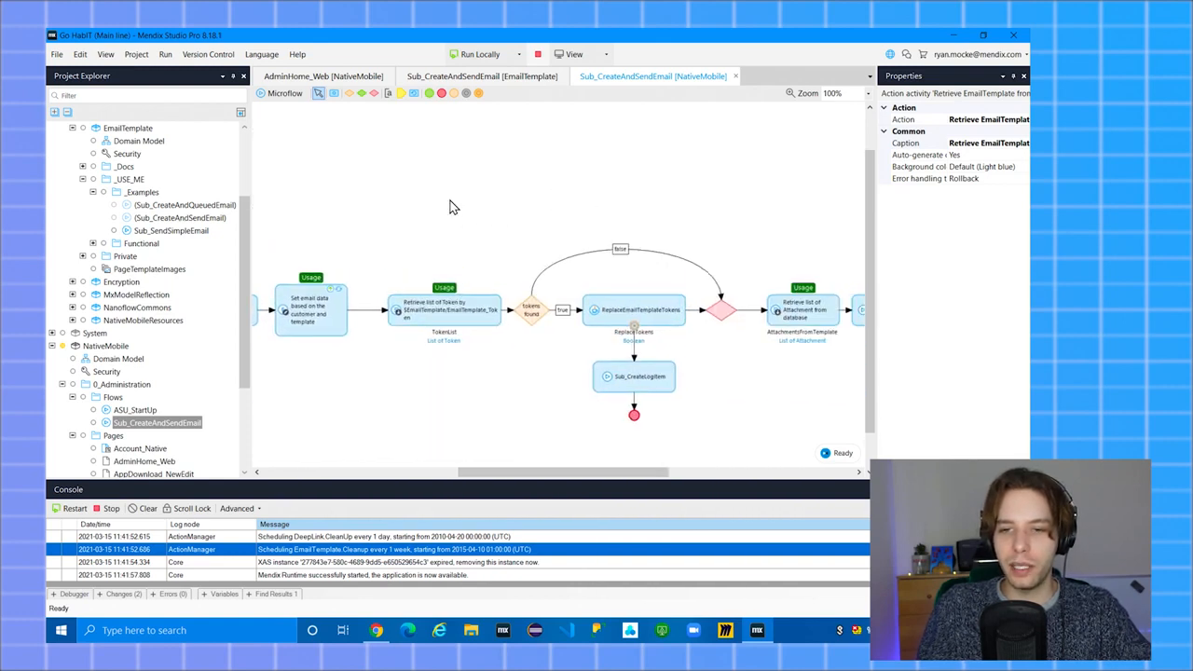
pyautogui.doubleClick(630, 313)
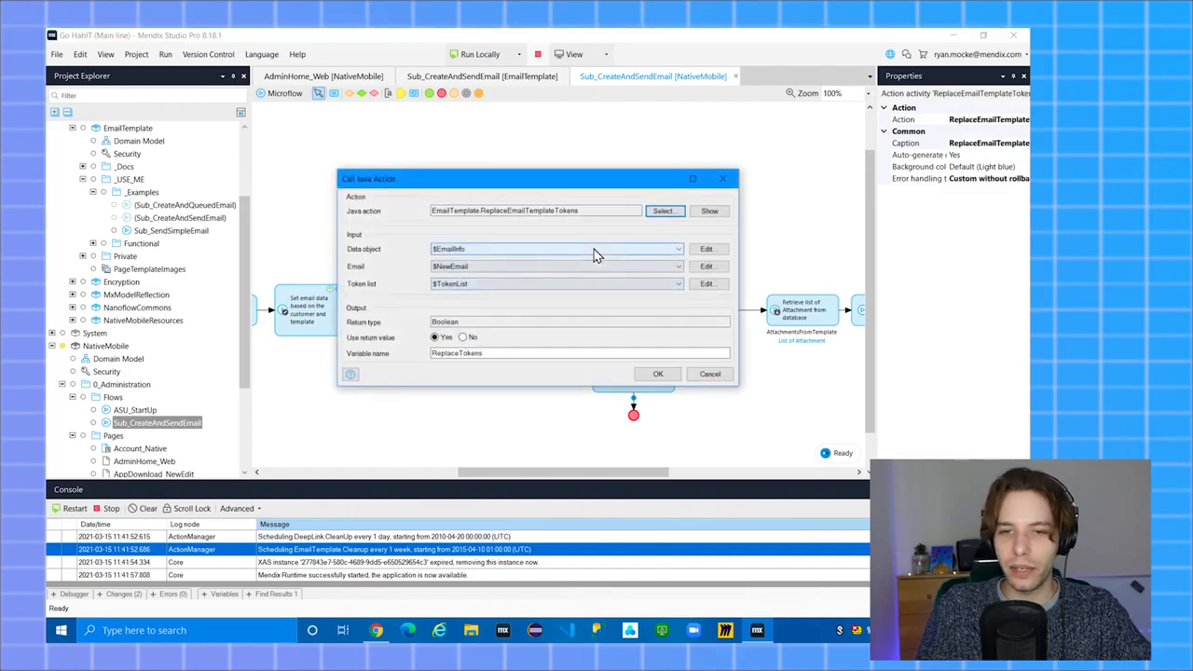
pyautogui.click(595, 249)
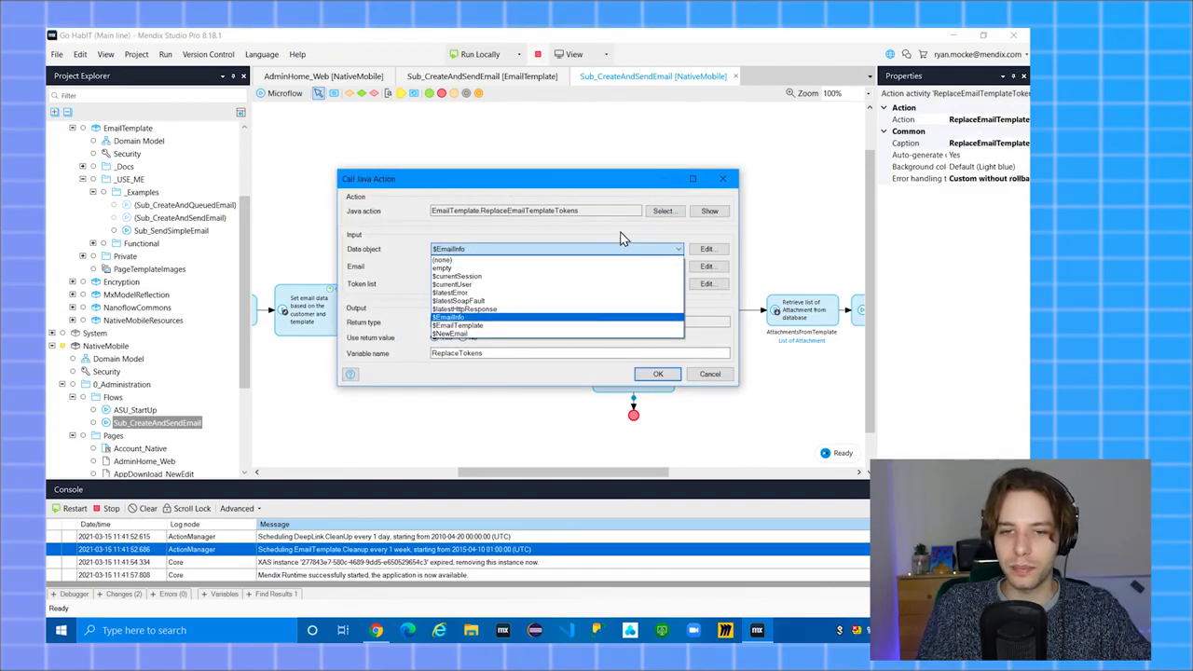
pyautogui.click(623, 239)
pyautogui.click(658, 376)
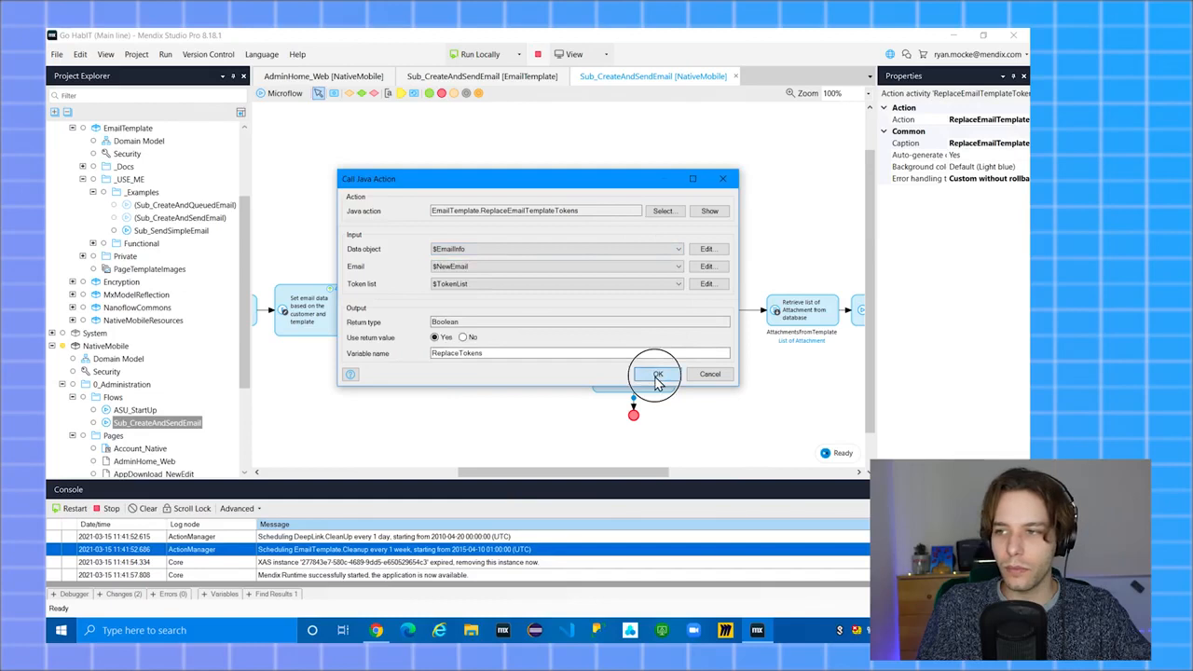
pyautogui.click(746, 385)
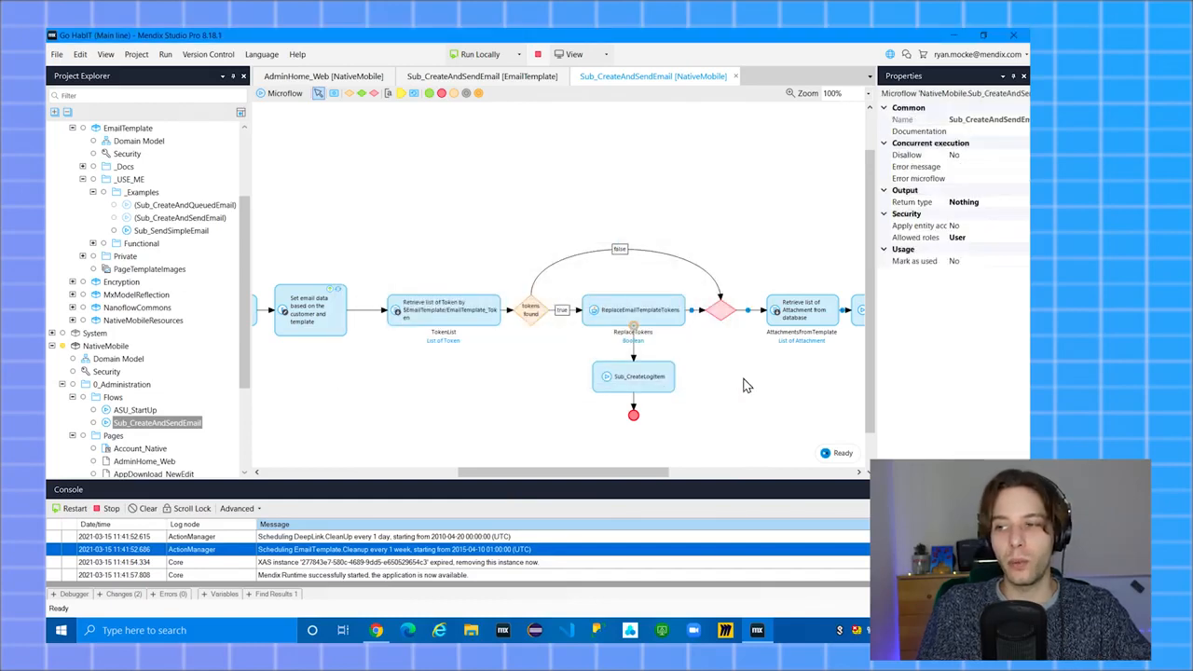